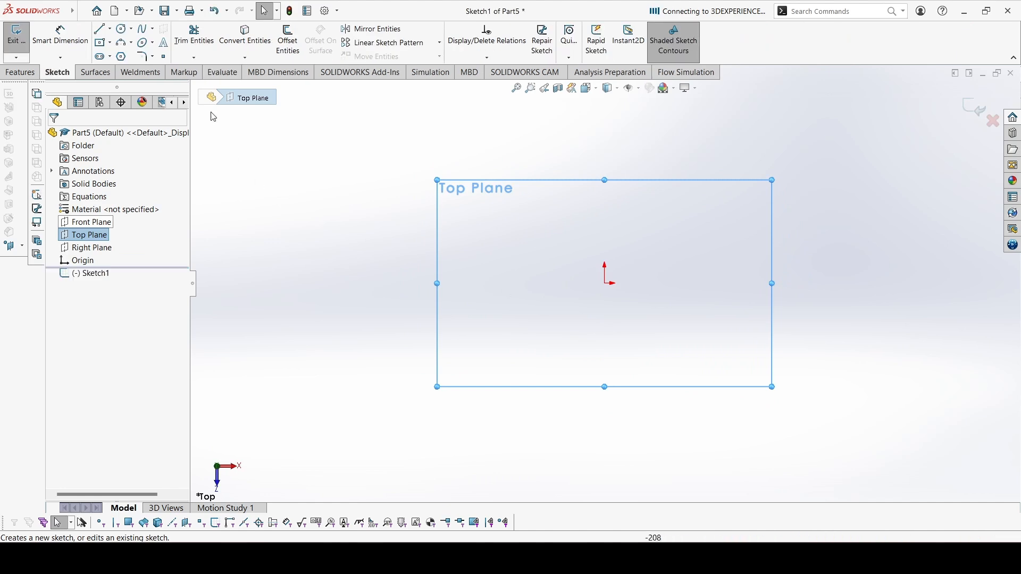
# Sketch a circle centred on the origin on the Top Plane and set its diameter to 9 mm.
pyautogui.click(121, 30)
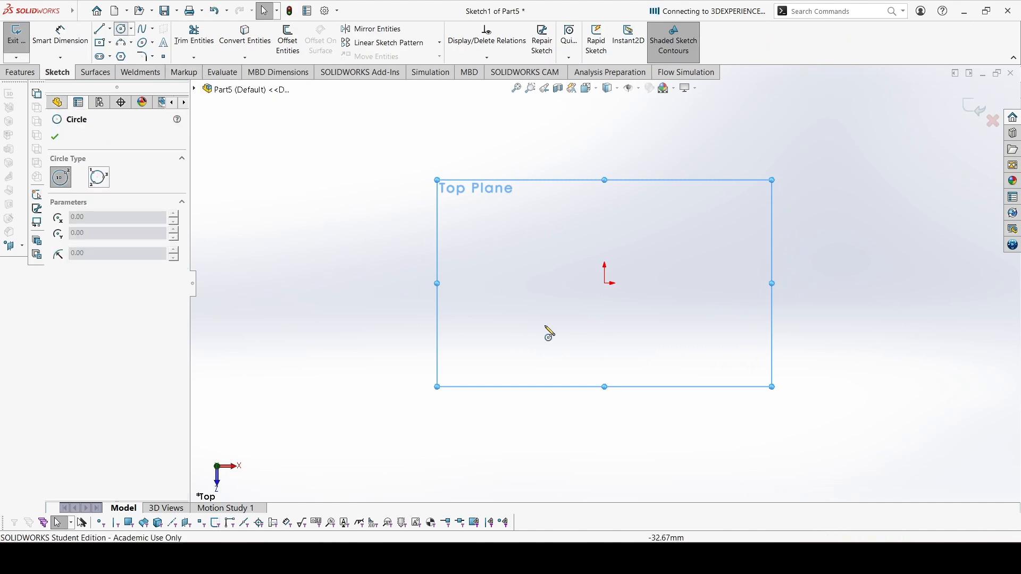
pyautogui.click(606, 285)
pyautogui.click(630, 293)
pyautogui.moveTo(695, 256); pyautogui.dragTo(697, 194, button='right')
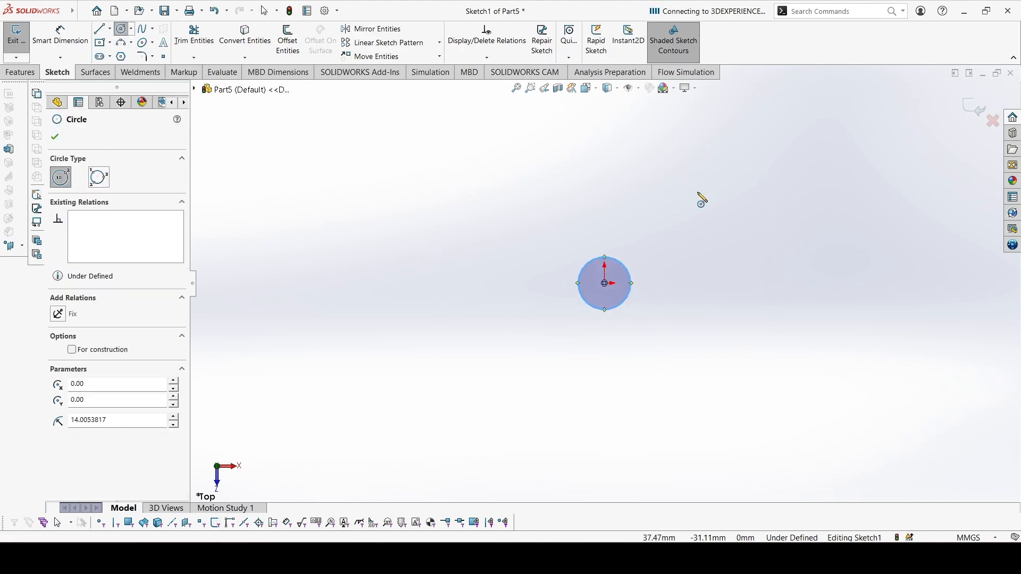
pyautogui.click(630, 290)
pyautogui.click(726, 361)
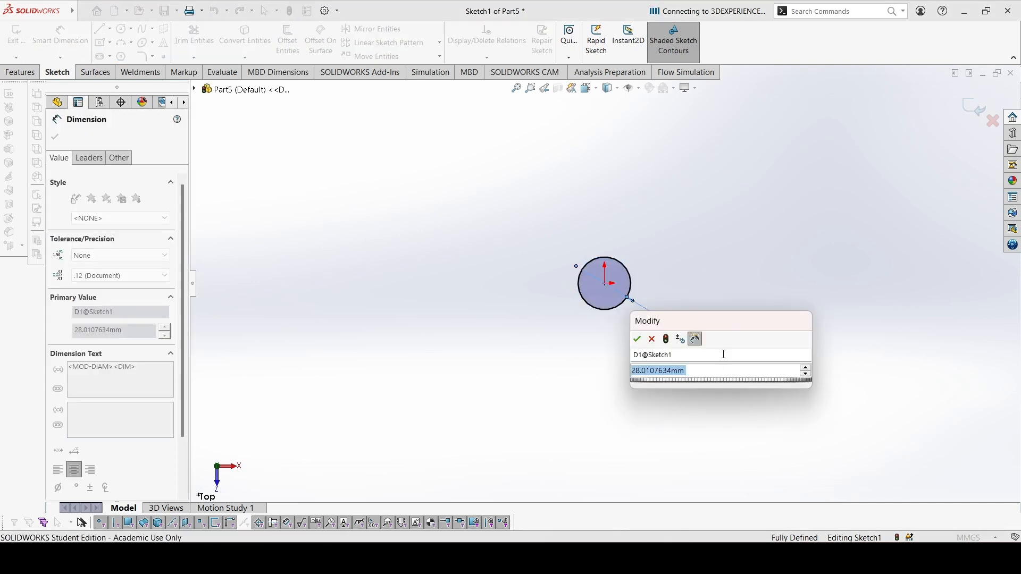
pyautogui.write('9')
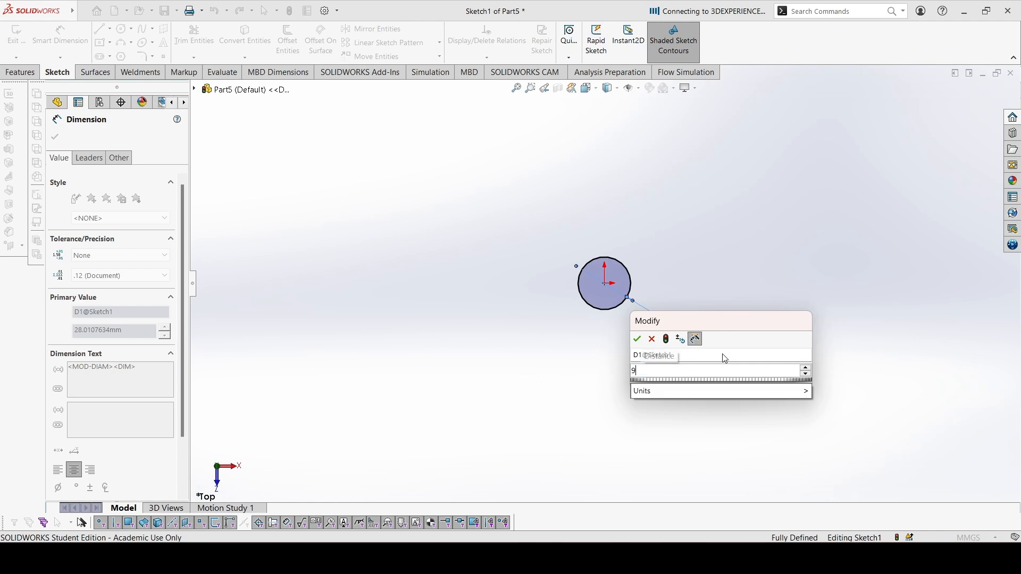
pyautogui.press('Return')
# Extrude the circle as a solid boss with a blind depth of 120 mm.
pyautogui.click(9, 73)
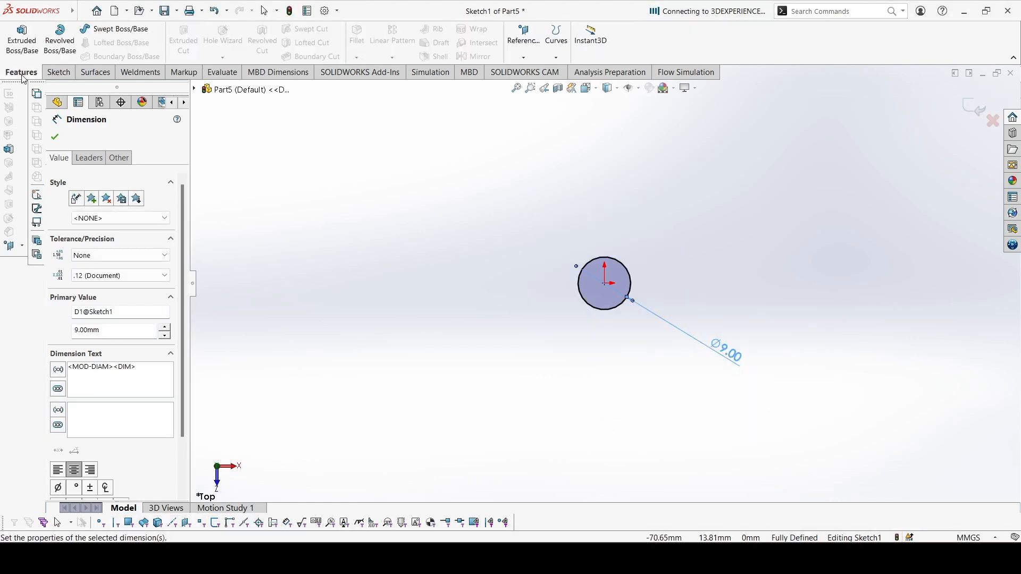
pyautogui.click(22, 38)
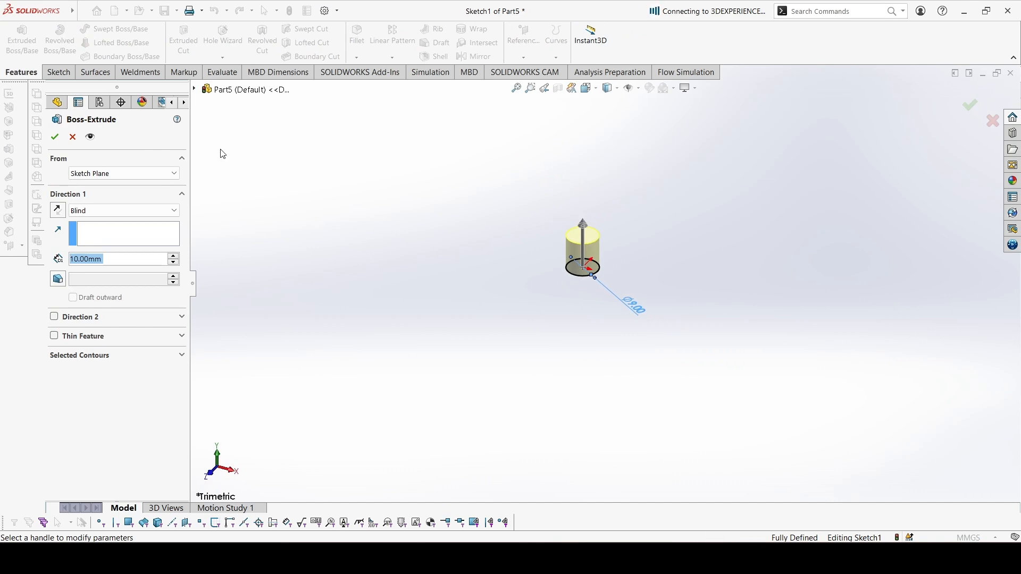
pyautogui.doubleClick(88, 259)
pyautogui.write('100')
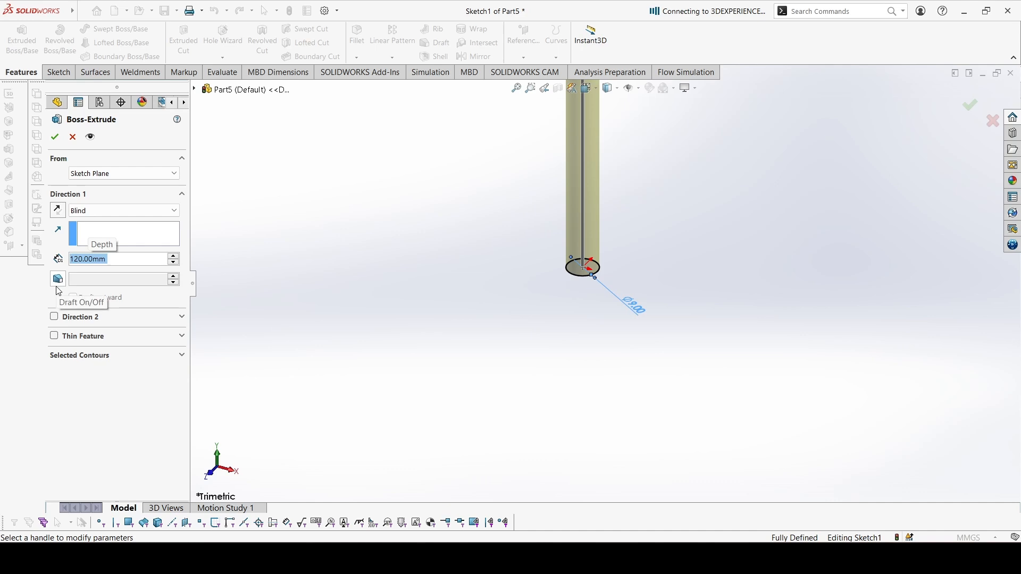
pyautogui.press('Return')
# Start a sketch on the cylinder's upper end face and draw a six-sided inscribed-circle polygon centred on the origin, about 7.31 mm across flats.
pyautogui.scroll(5, 590, 215)
pyautogui.scroll(-4, 623, 146)
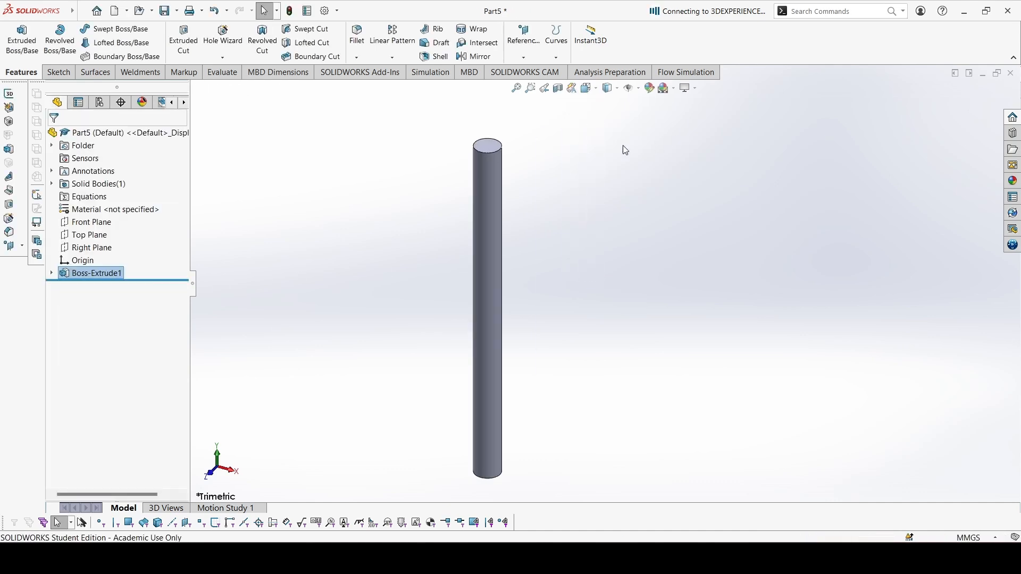
pyautogui.click(502, 153)
pyautogui.click(533, 114)
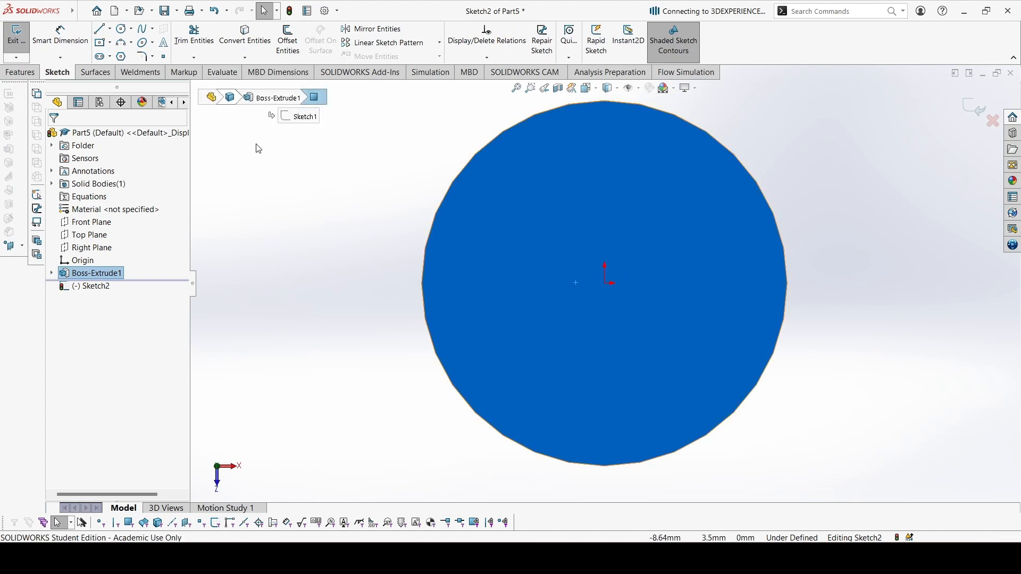
pyautogui.click(122, 57)
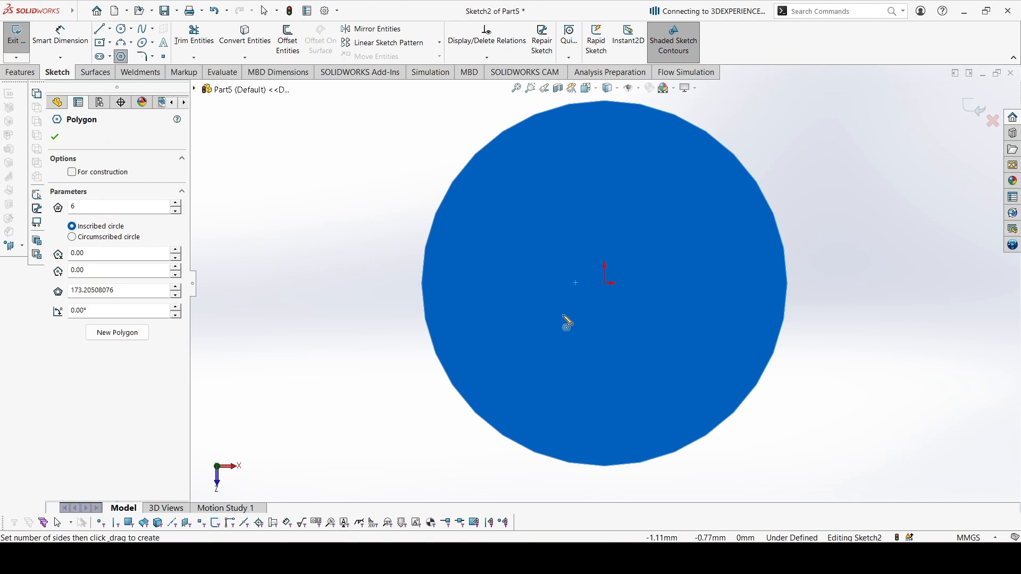
pyautogui.click(605, 283)
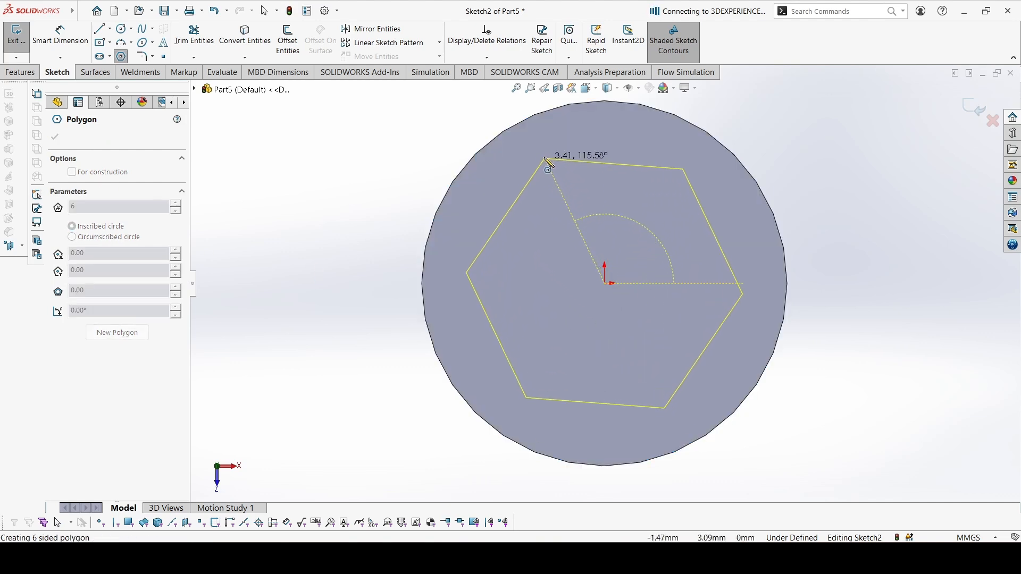
pyautogui.click(516, 138)
pyautogui.press('Escape')
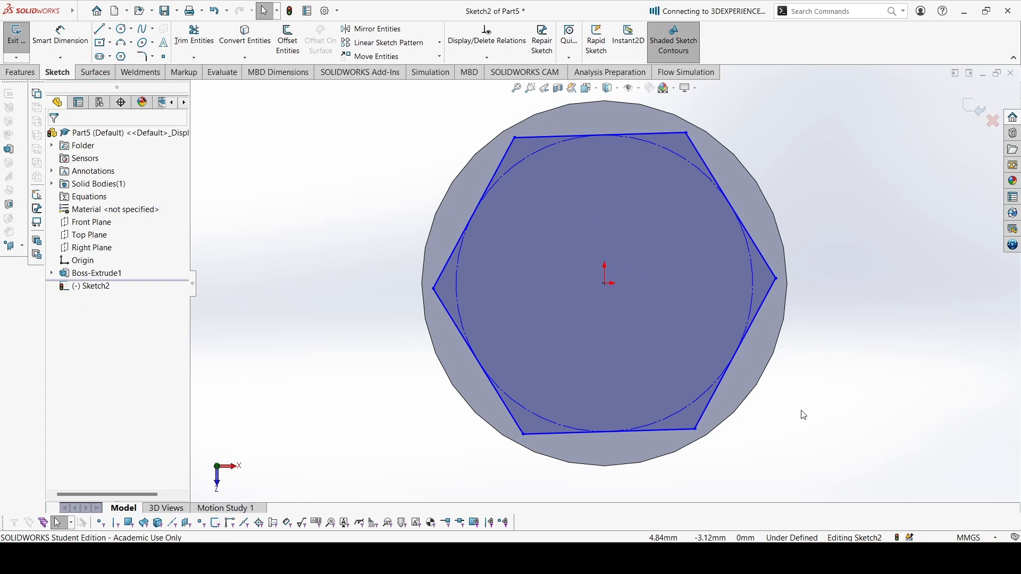
# Dimension the distance between the hexagon's two opposite, nearly horizontal sides as 6 mm.
pyautogui.moveTo(937, 486); pyautogui.dragTo(899, 135, button='right')
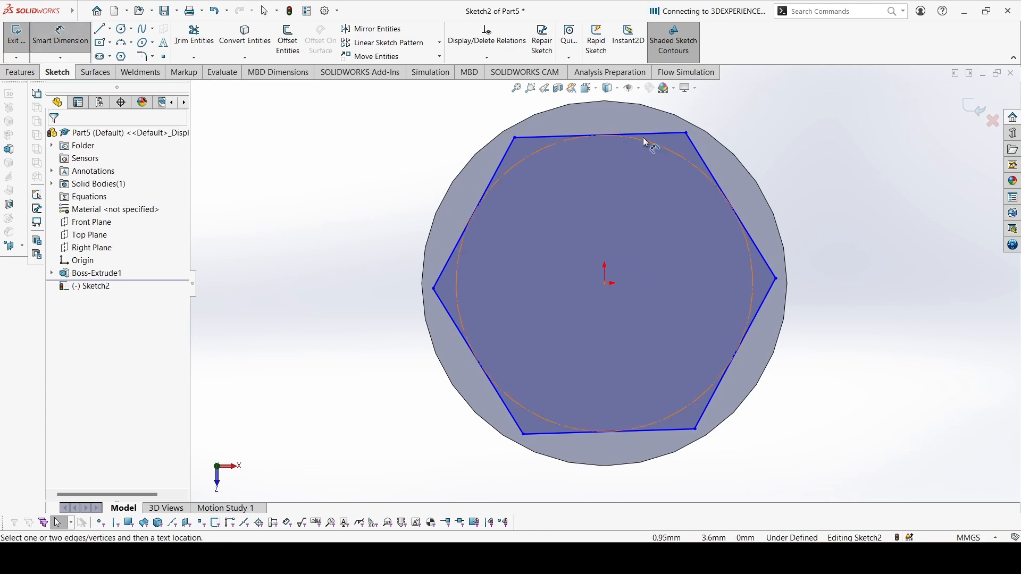
pyautogui.click(668, 134)
pyautogui.click(661, 433)
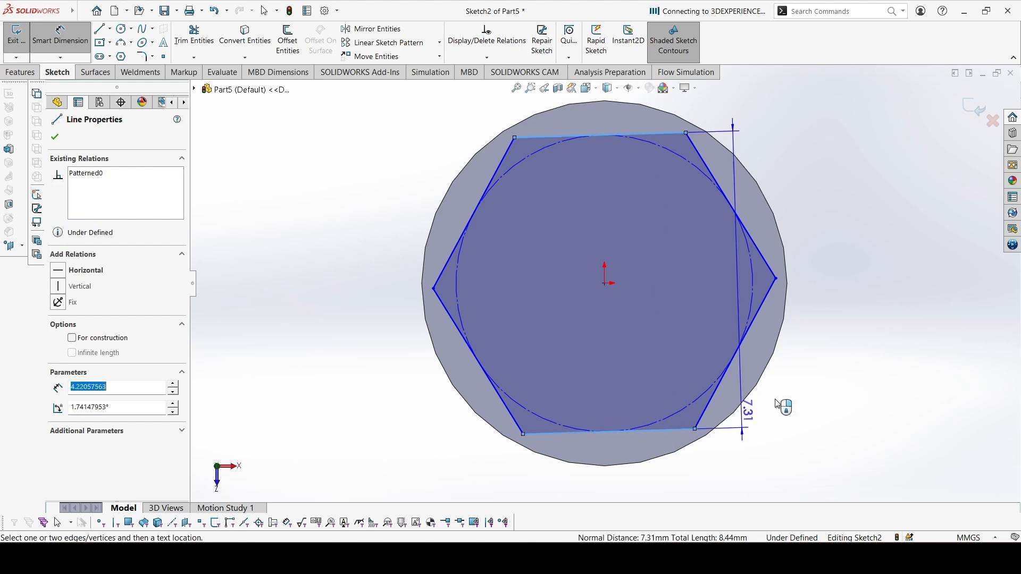
pyautogui.click(878, 315)
pyautogui.write('6')
pyautogui.press('Return')
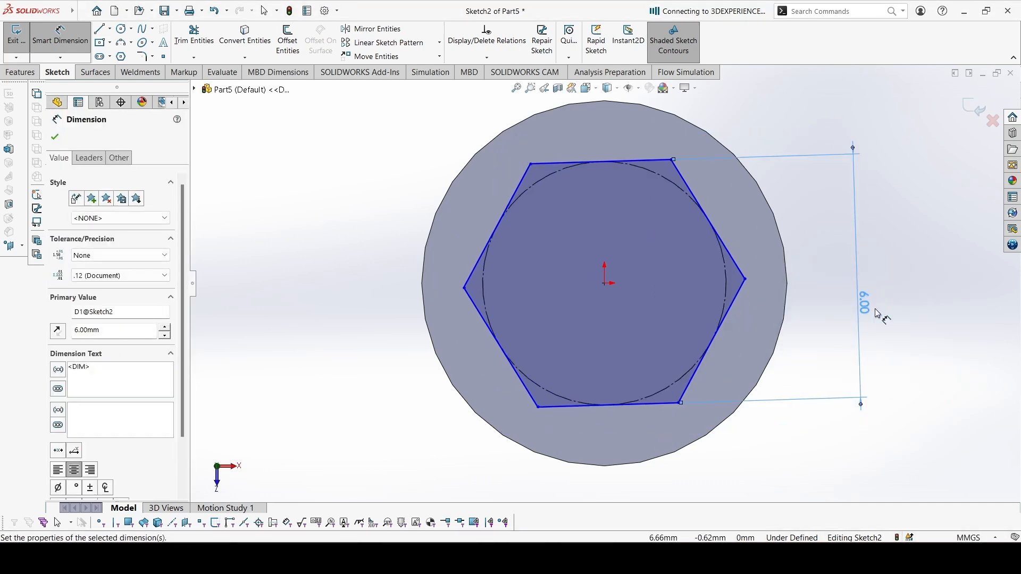
pyautogui.press('Escape')
# Add a horizontal relation to the hexagon's upper side.
pyautogui.click(652, 161)
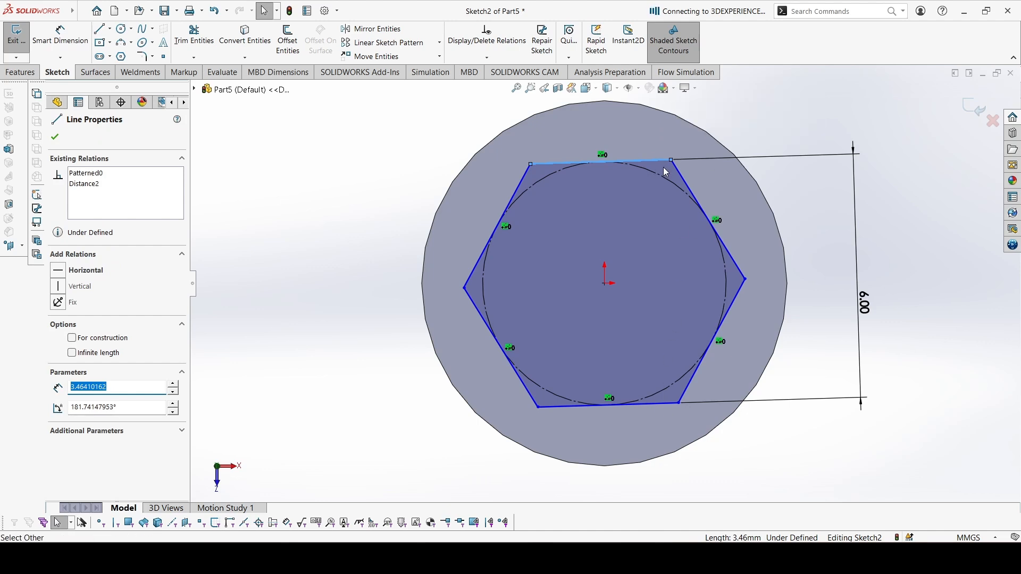
pyautogui.click(693, 113)
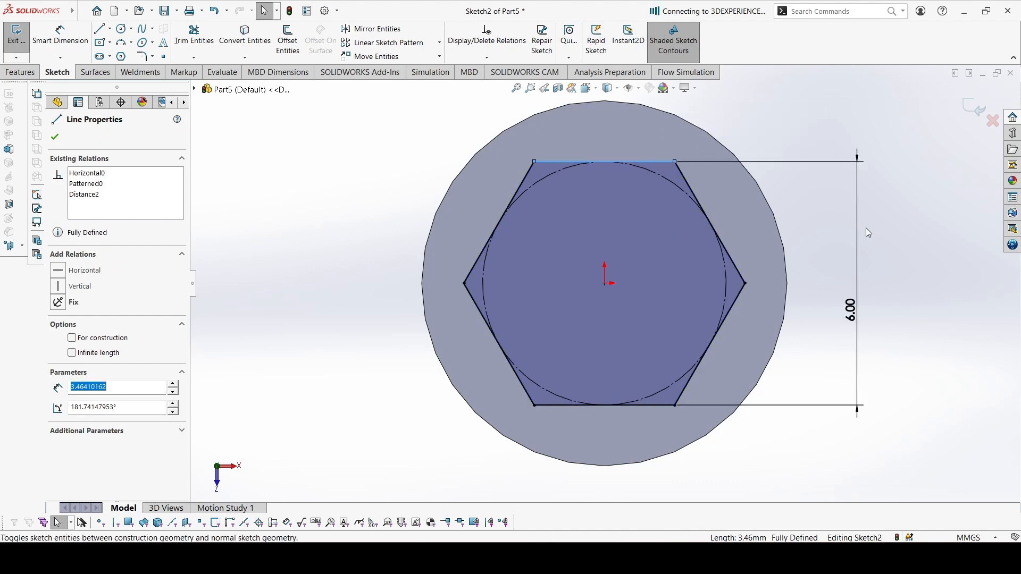
pyautogui.click(865, 229)
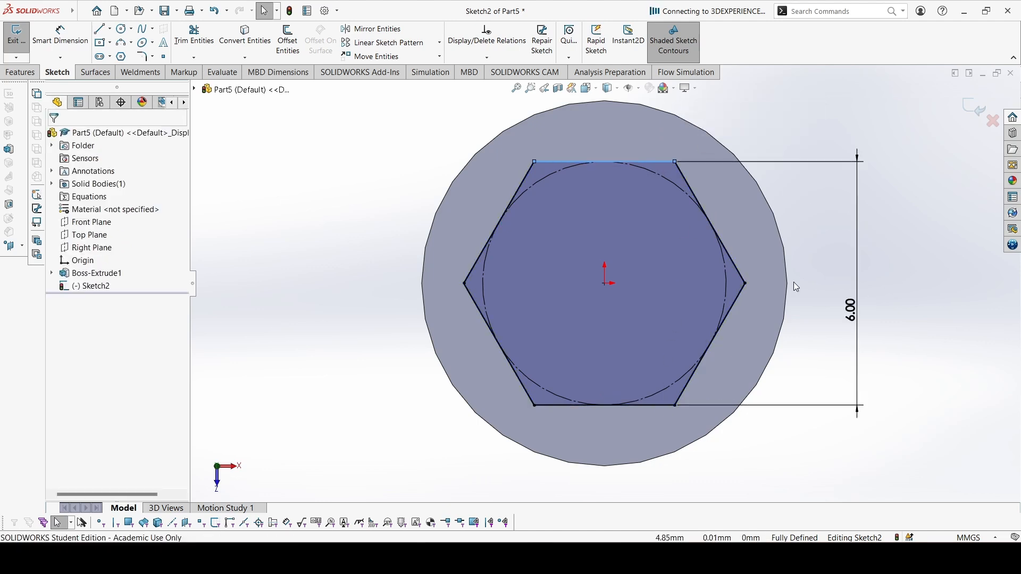
# Extrude the hexagon 20 mm from the cylinder's end face, merged with the existing body.
pyautogui.click(19, 72)
pyautogui.click(22, 38)
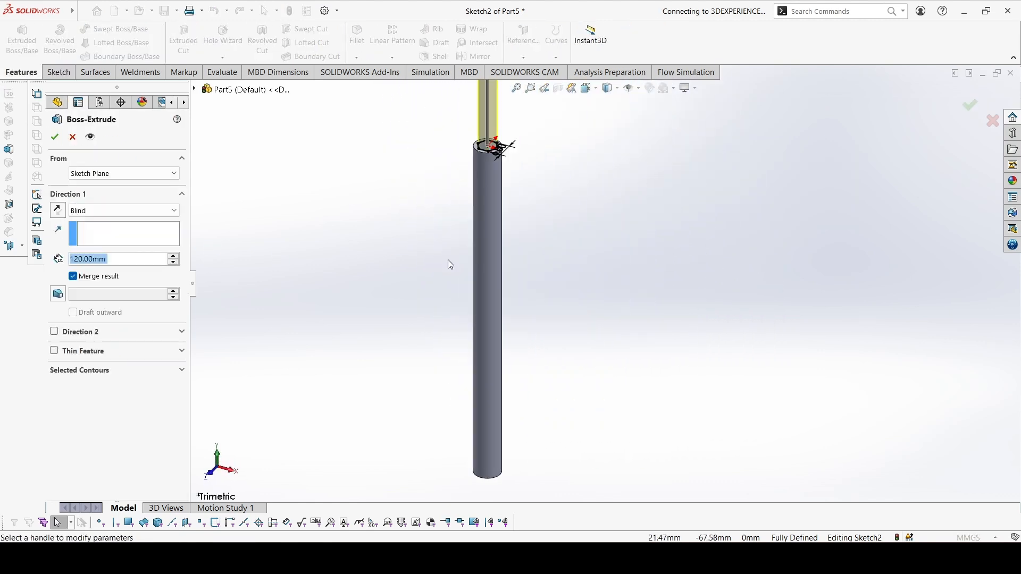
pyautogui.write('20')
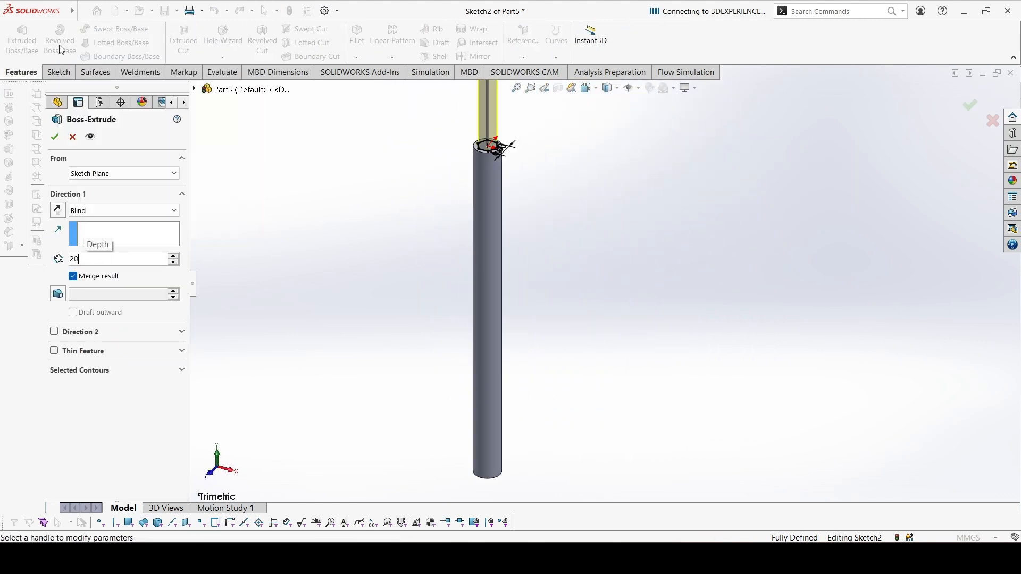
pyautogui.press('Return')
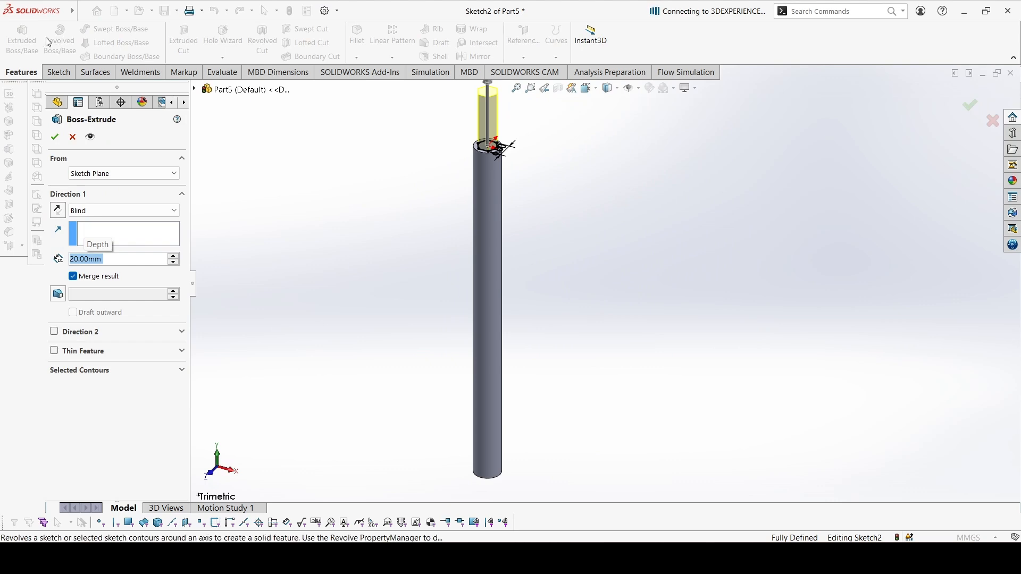
pyautogui.press('Return')
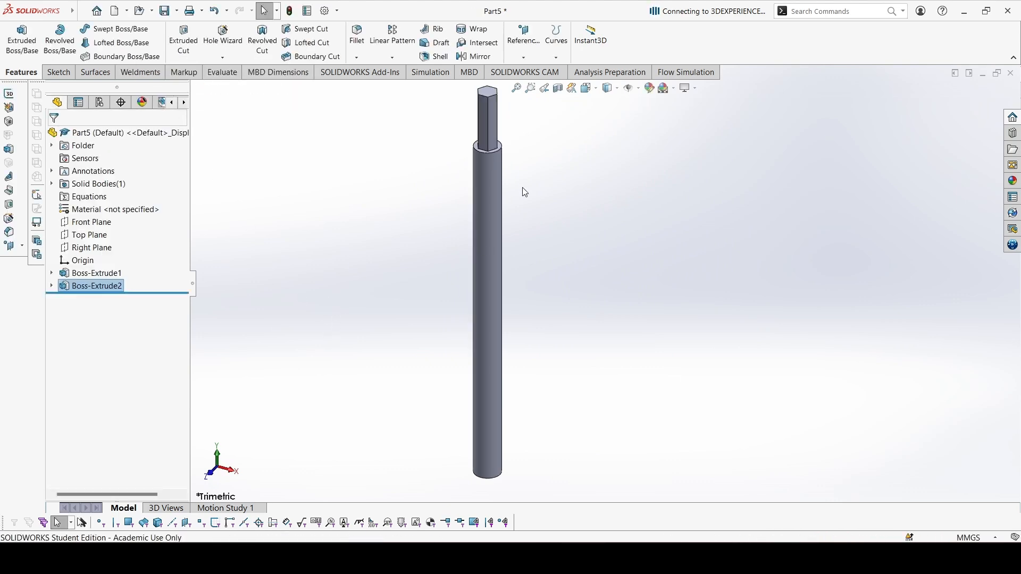
# Chamfer the cylinder's circular edge around the base of the hexagonal shank by 1 mm at 45 degrees.
pyautogui.scroll(1, 489, 217)
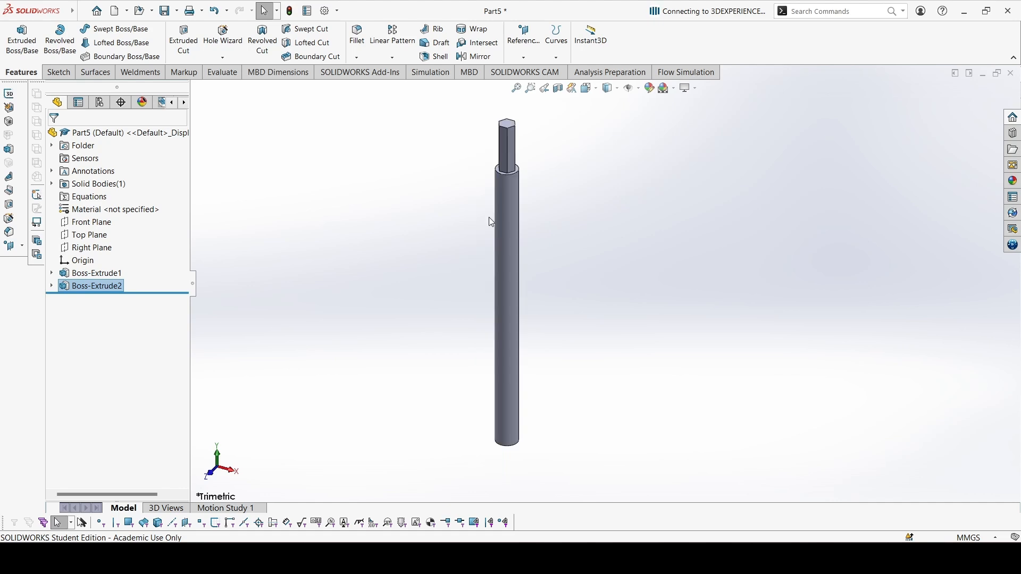
pyautogui.scroll(-2, 524, 197)
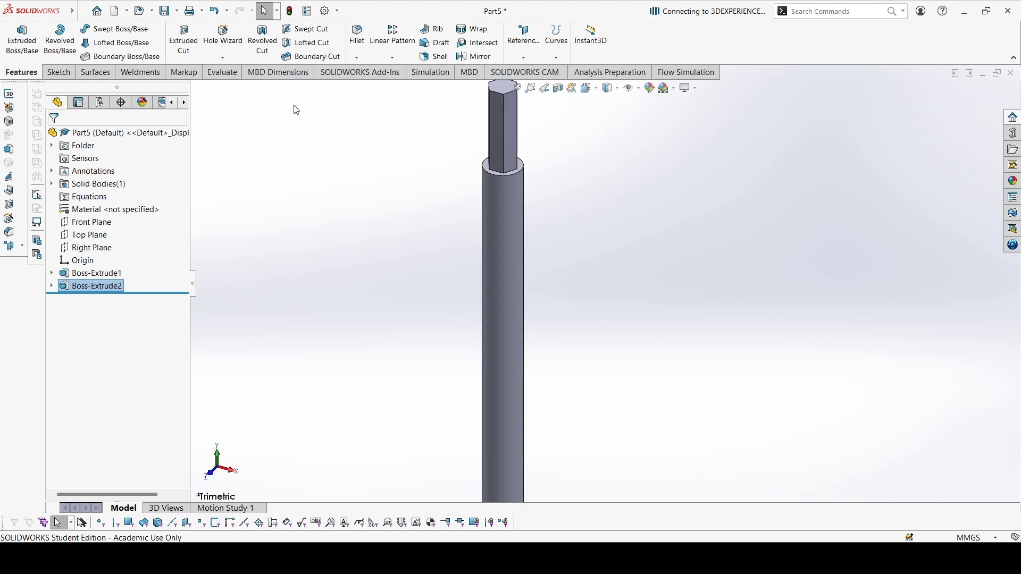
pyautogui.click(357, 57)
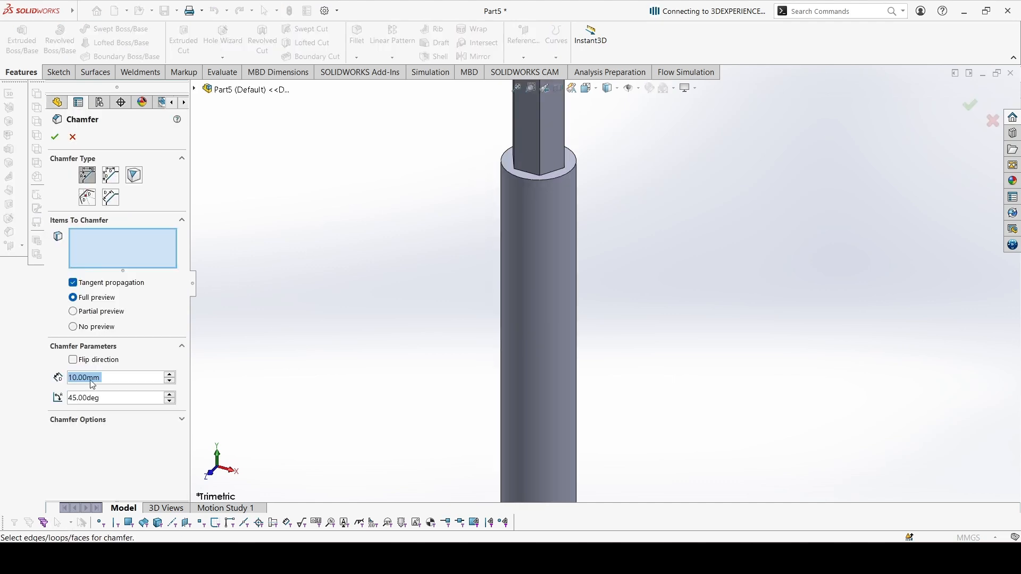
pyautogui.write('1')
pyautogui.press('Return')
pyautogui.click(525, 182)
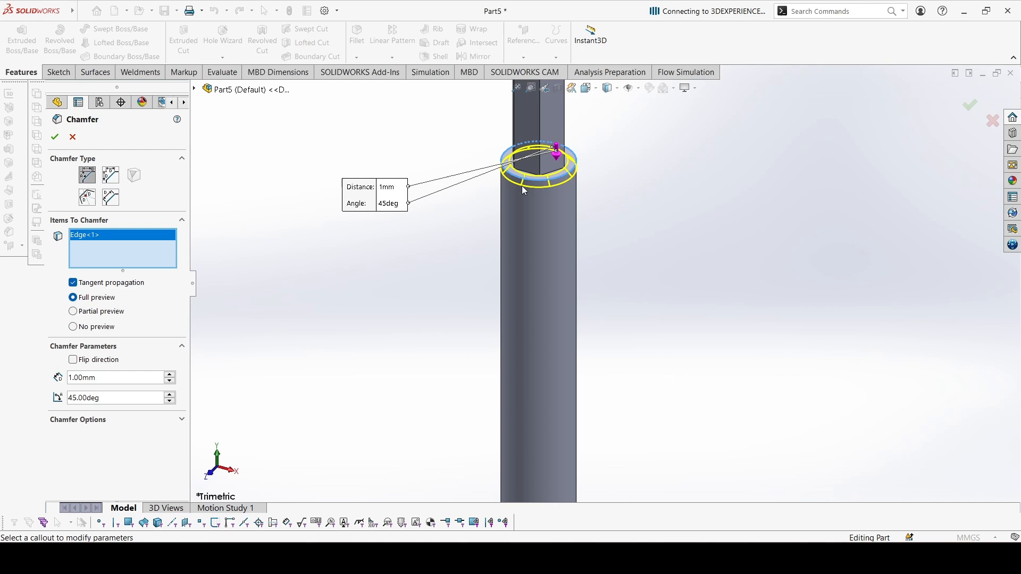
pyautogui.press('Return')
# Start a new sketch on the Right Plane.
pyautogui.scroll(5, 579, 206)
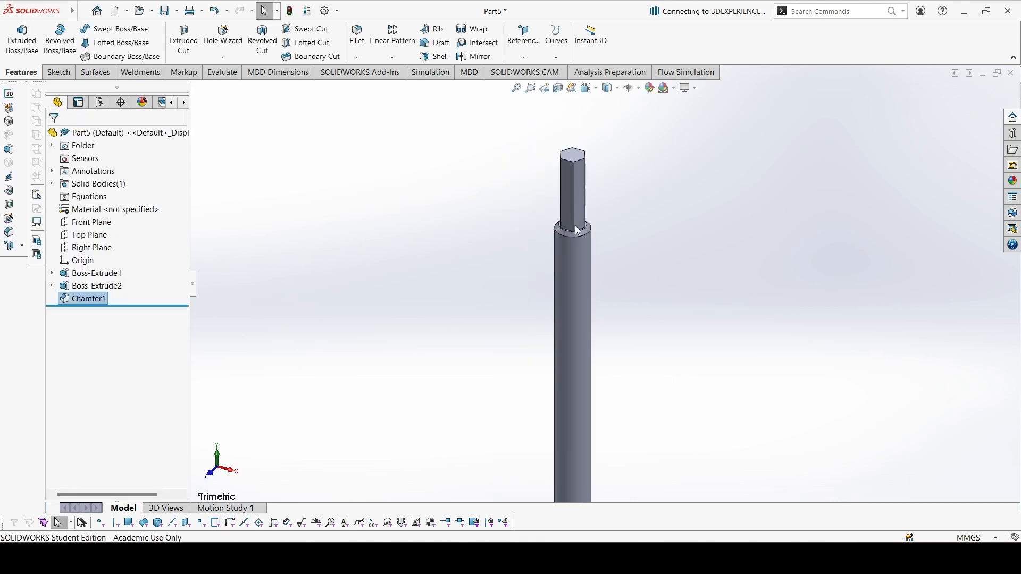
pyautogui.scroll(-2, 611, 424)
pyautogui.scroll(1, 608, 422)
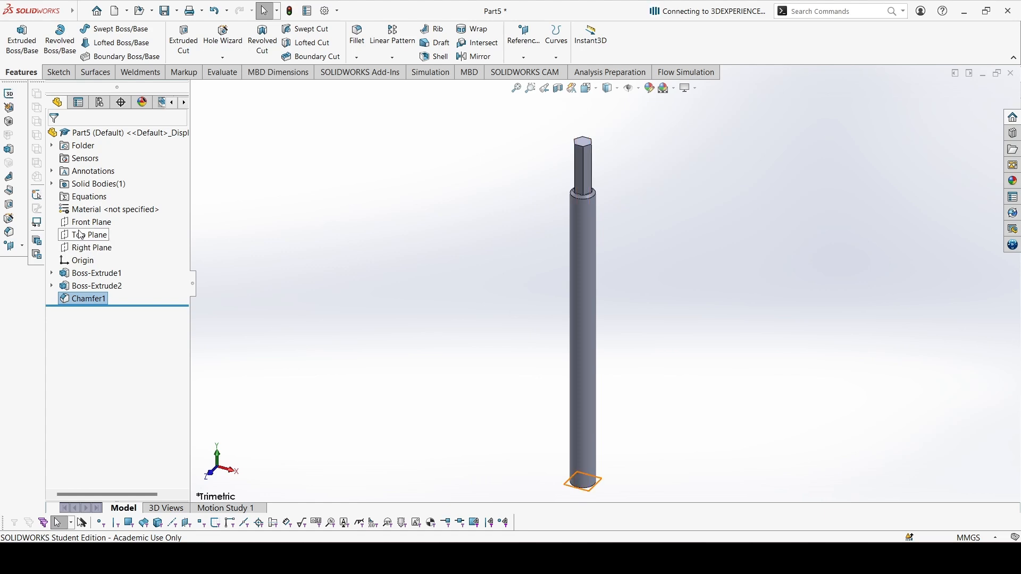
pyautogui.click(88, 248)
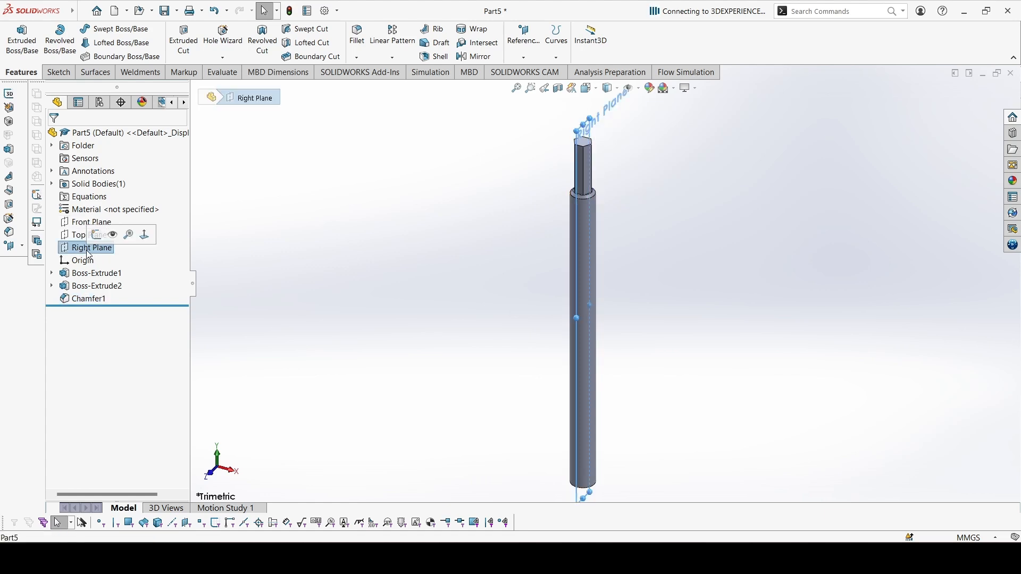
pyautogui.click(102, 233)
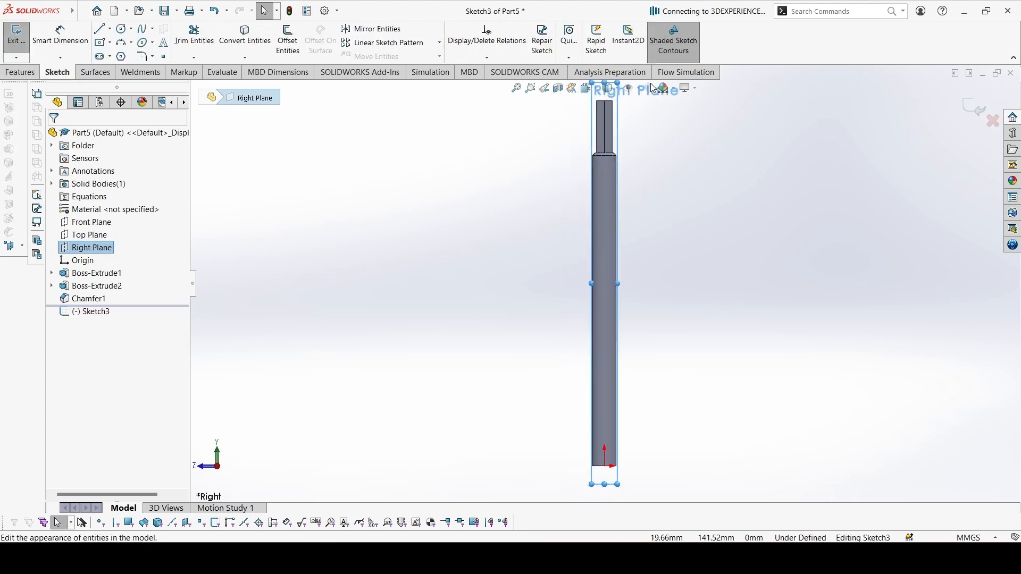
# Check the tapered tip's dimensions in the CSWA practice PDF and return to the SOLIDWORKS sketch at the rod's lower end.
pyautogui.scroll(-5, 616, 150)
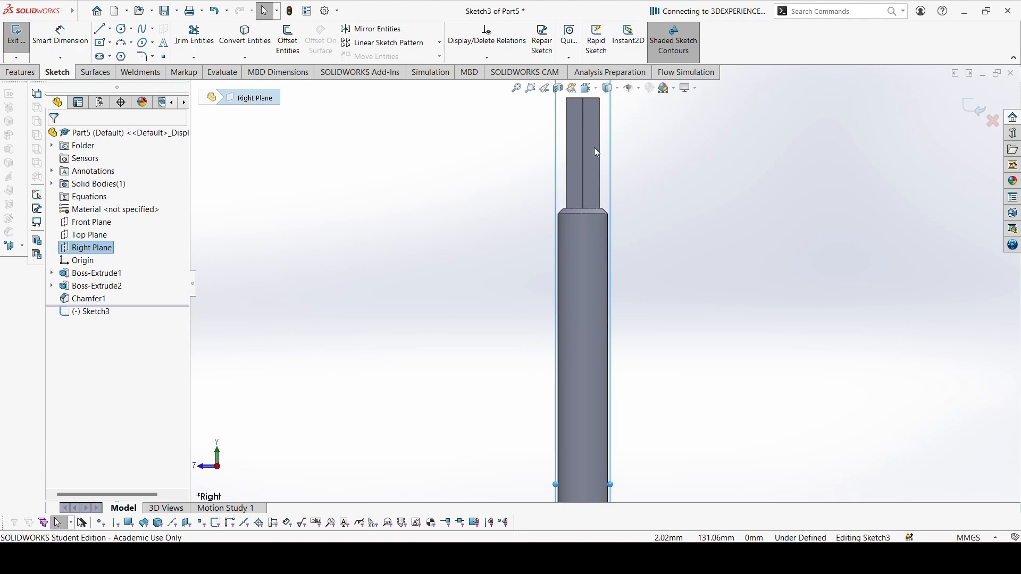
pyautogui.hotkey('alt', 'Tab')
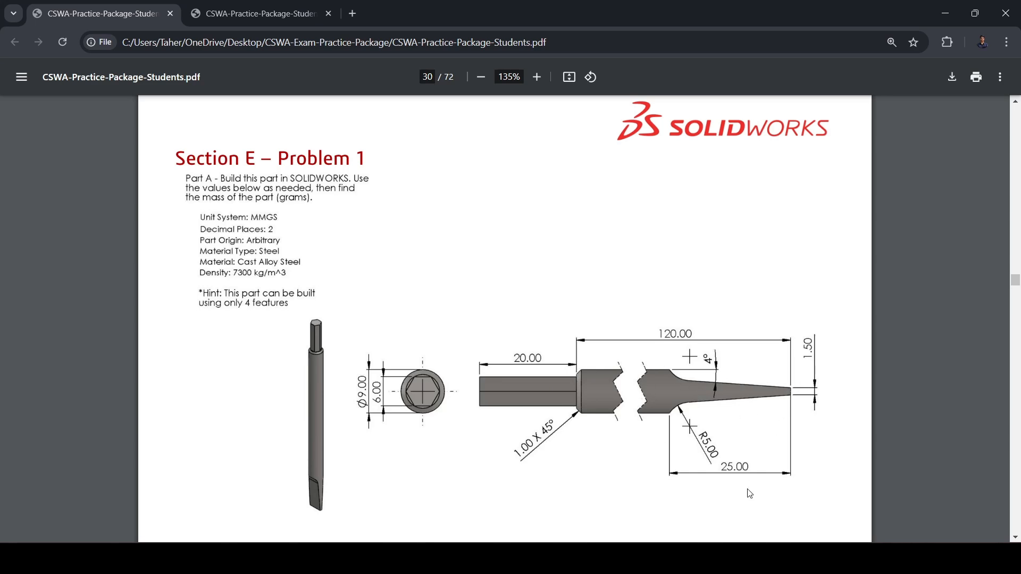
pyautogui.hotkey('alt', 'Tab')
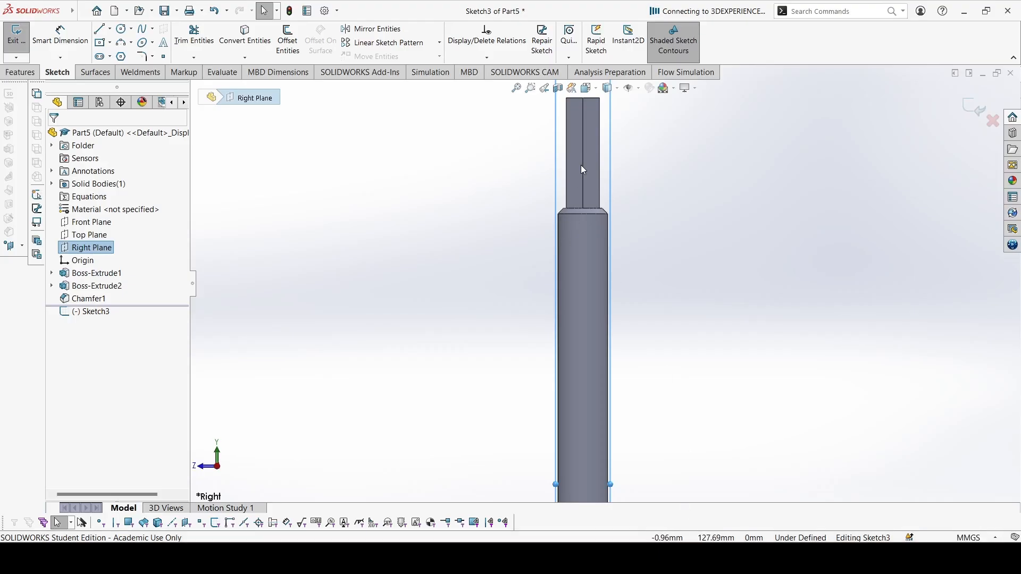
pyautogui.press('f')
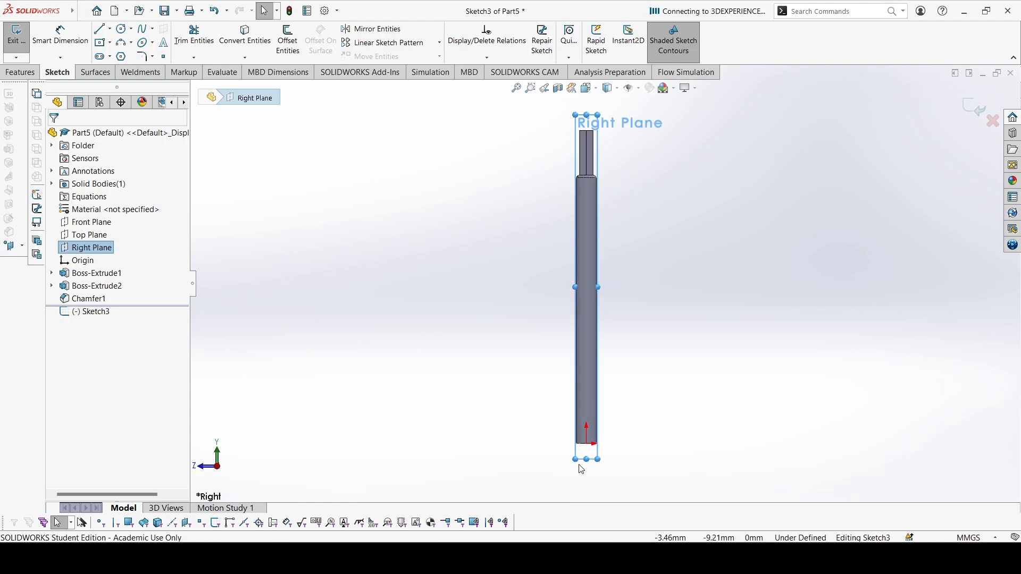
pyautogui.scroll(-4, 585, 457)
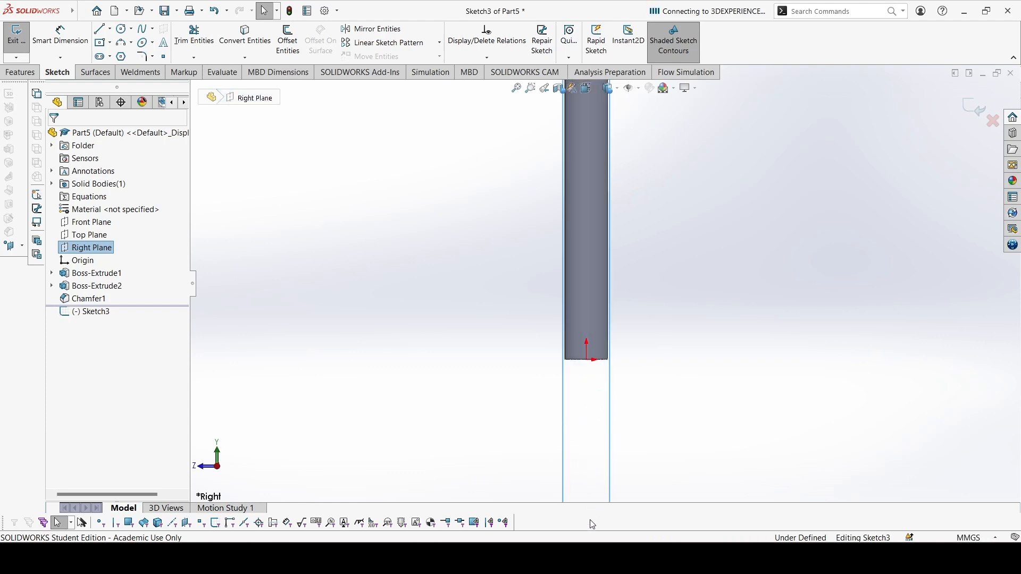
# Sketch a vertical centerline about 34 mm long from the origin up along the rod's axis.
pyautogui.scroll(2, 582, 271)
pyautogui.scroll(-2, 584, 214)
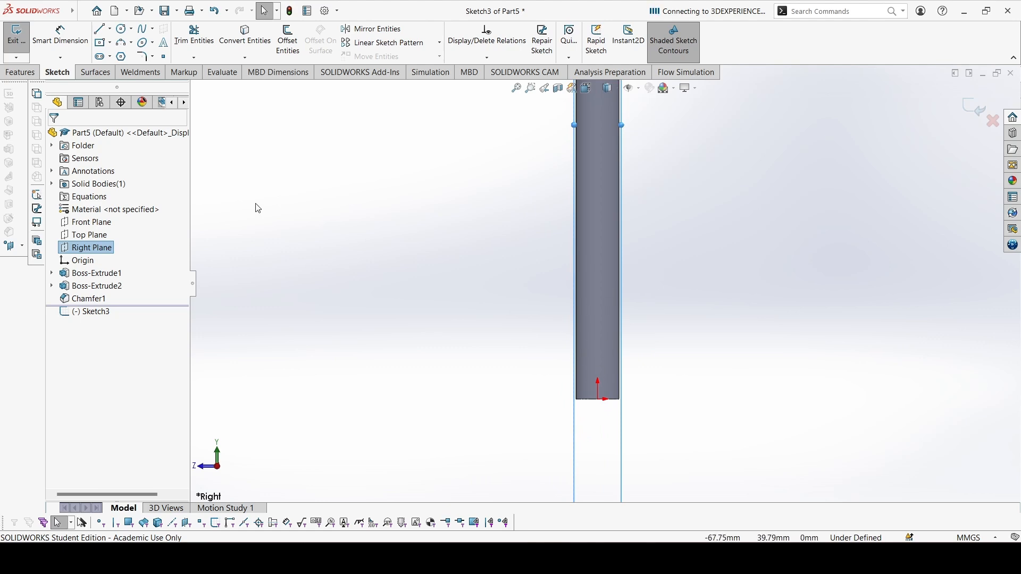
pyautogui.click(110, 29)
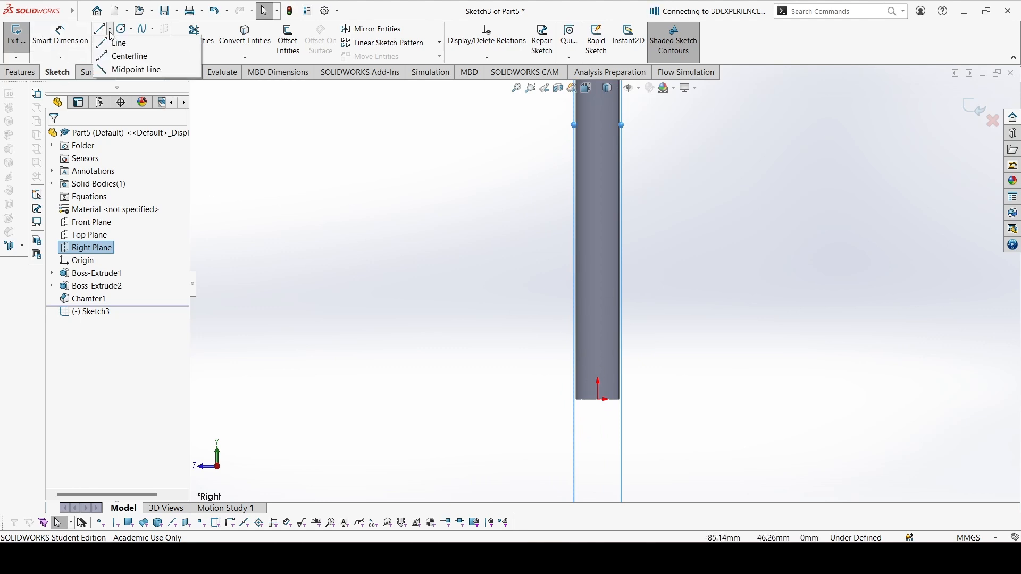
pyautogui.click(120, 56)
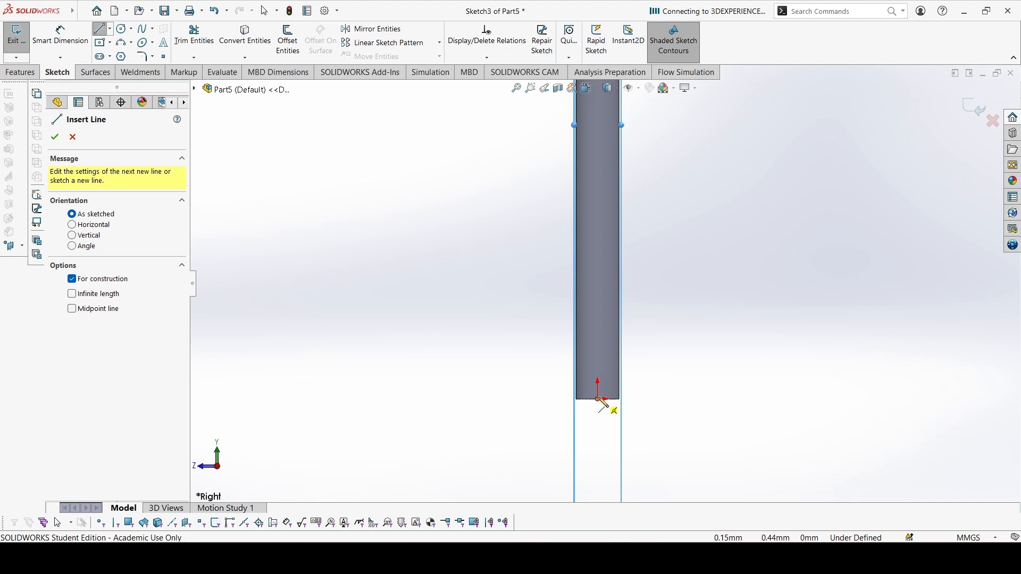
pyautogui.click(598, 398)
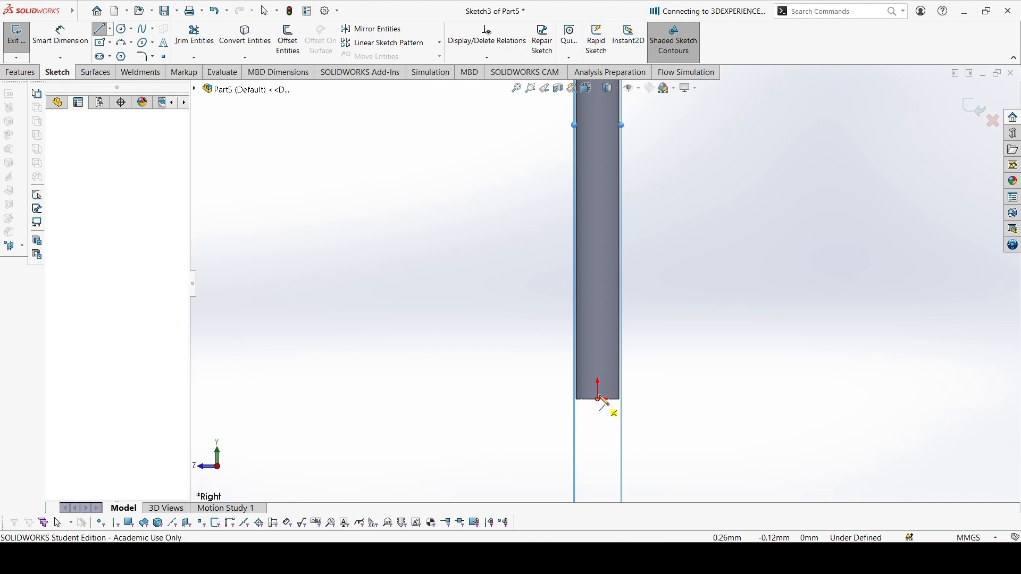
pyautogui.click(598, 236)
pyautogui.press('Escape')
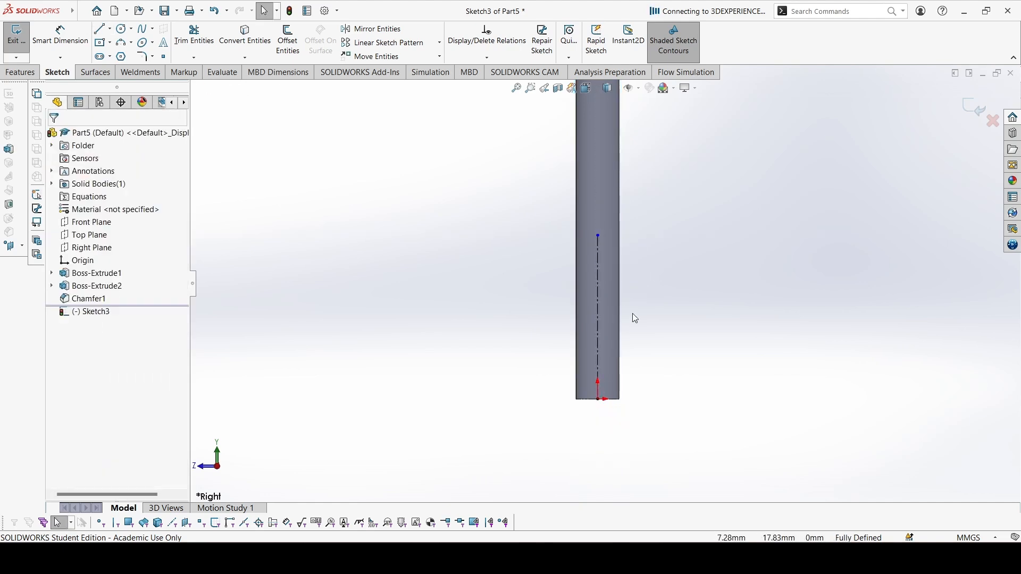
# Sketch a slightly slanted line about 28 mm up from the rod's end face, continued by a tangent arc of about 2.7 mm radius to the rod's side.
pyautogui.scroll(-1, 634, 319)
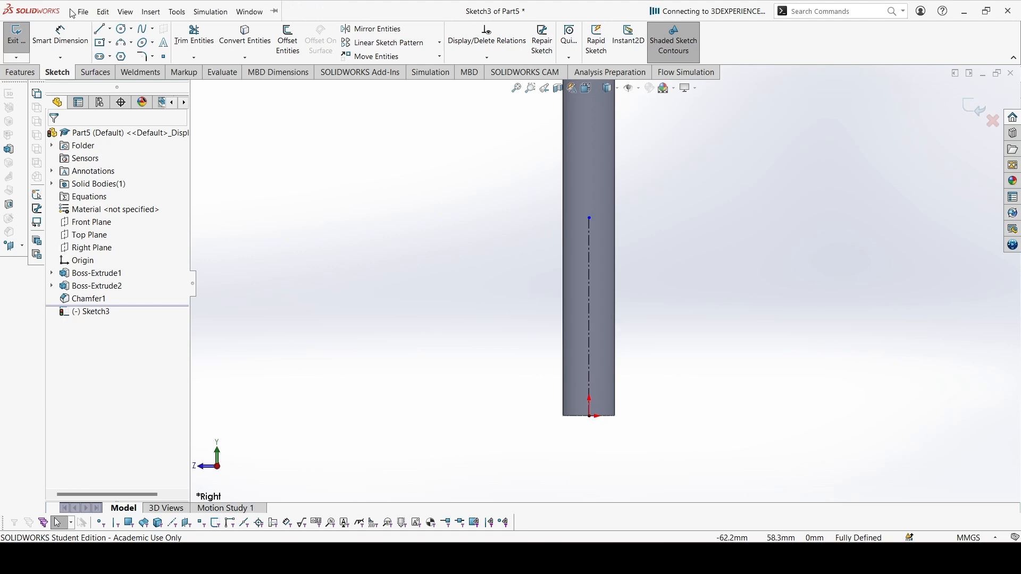
pyautogui.click(84, 11)
pyautogui.click(216, 130)
pyautogui.click(100, 28)
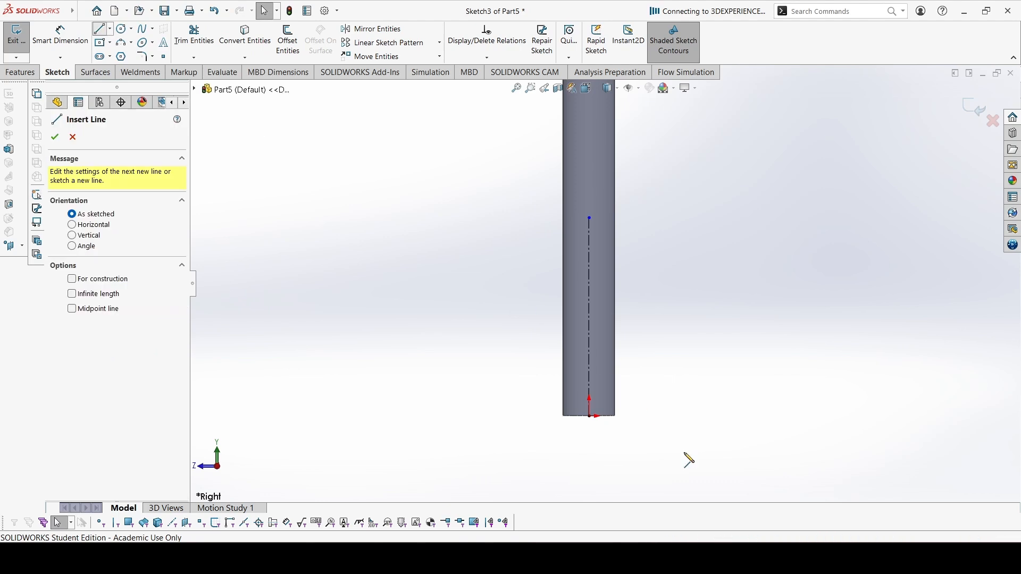
pyautogui.scroll(-2, 614, 415)
pyautogui.click(611, 409)
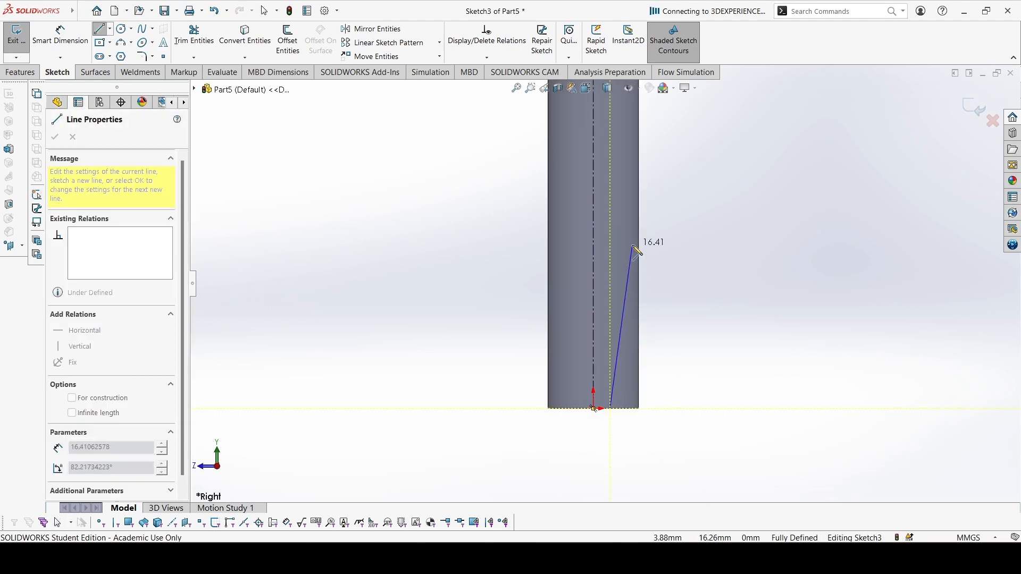
pyautogui.click(622, 127)
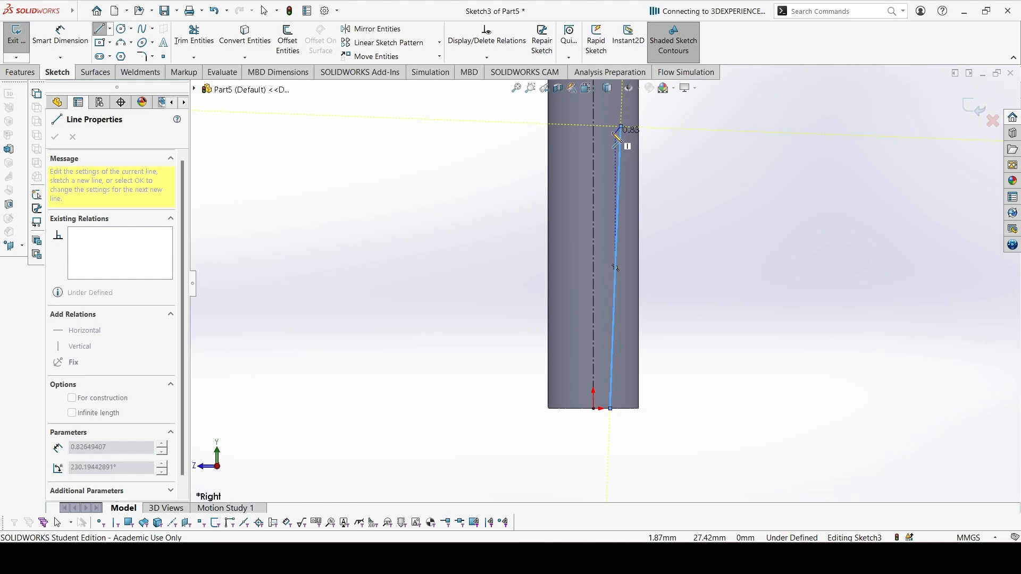
pyautogui.click(639, 102)
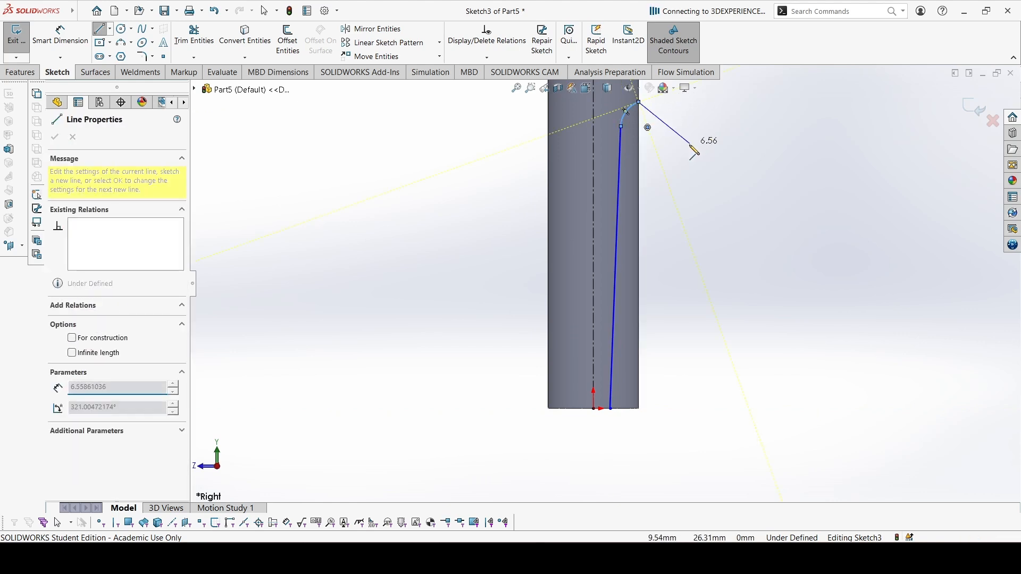
pyautogui.press('Escape')
pyautogui.scroll(-1, 648, 146)
pyautogui.scroll(2, 646, 140)
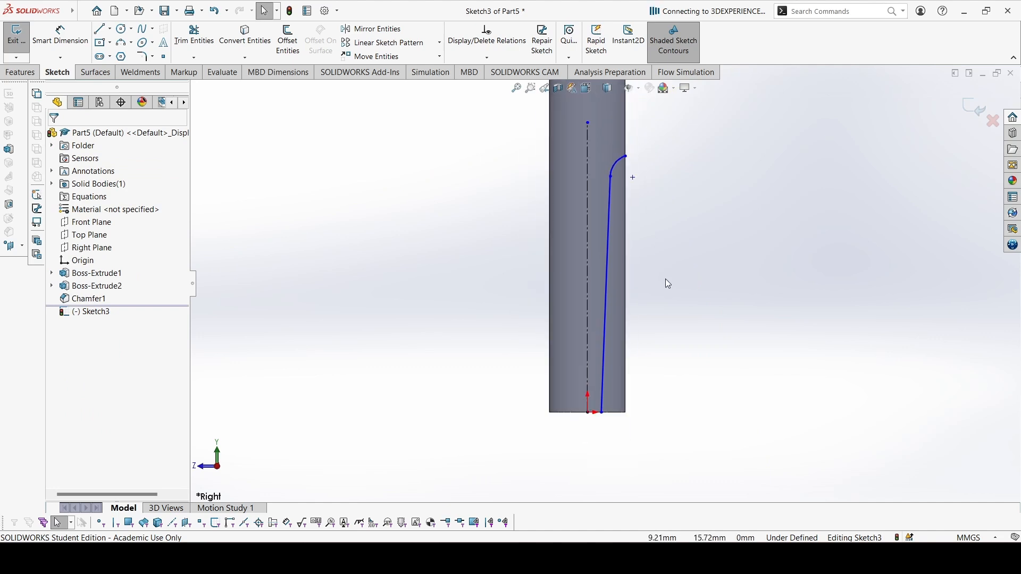
# Dimension the tangent arc's radius as 5 mm.
pyautogui.scroll(-2, 633, 202)
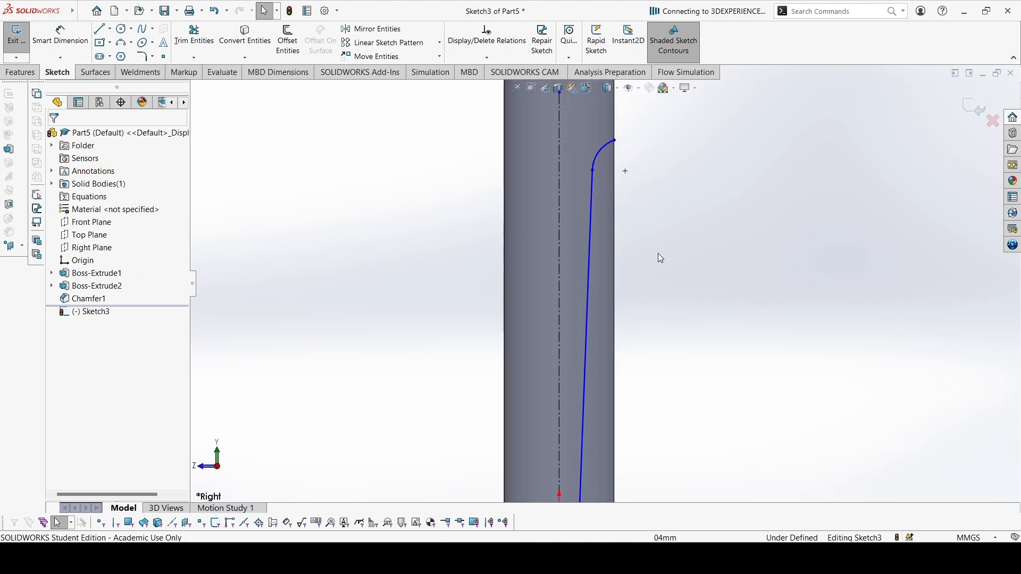
pyautogui.moveTo(658, 254); pyautogui.dragTo(654, 126, button='right')
pyautogui.click(602, 157)
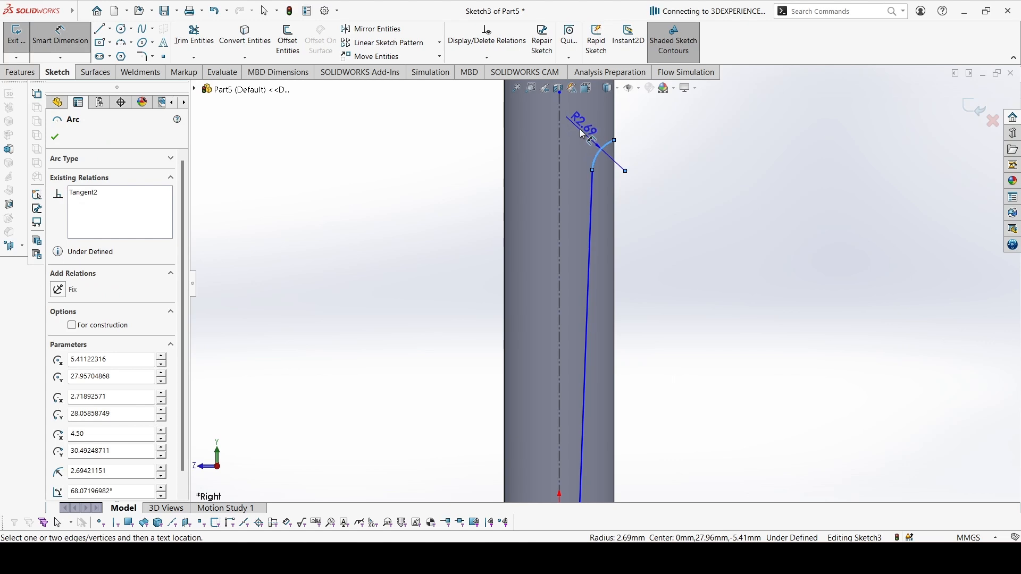
pyautogui.click(585, 133)
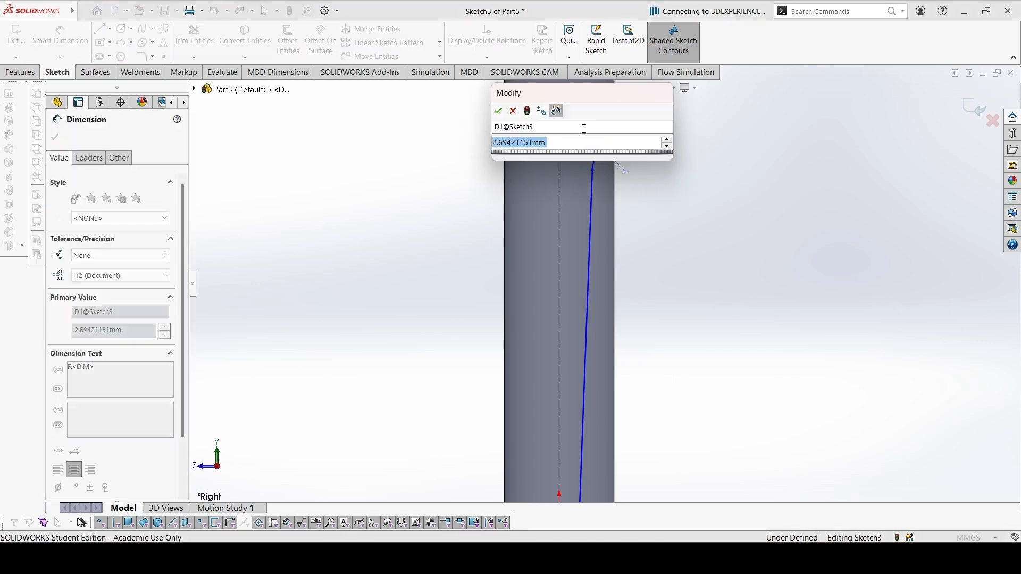
pyautogui.write('5')
pyautogui.press('Return')
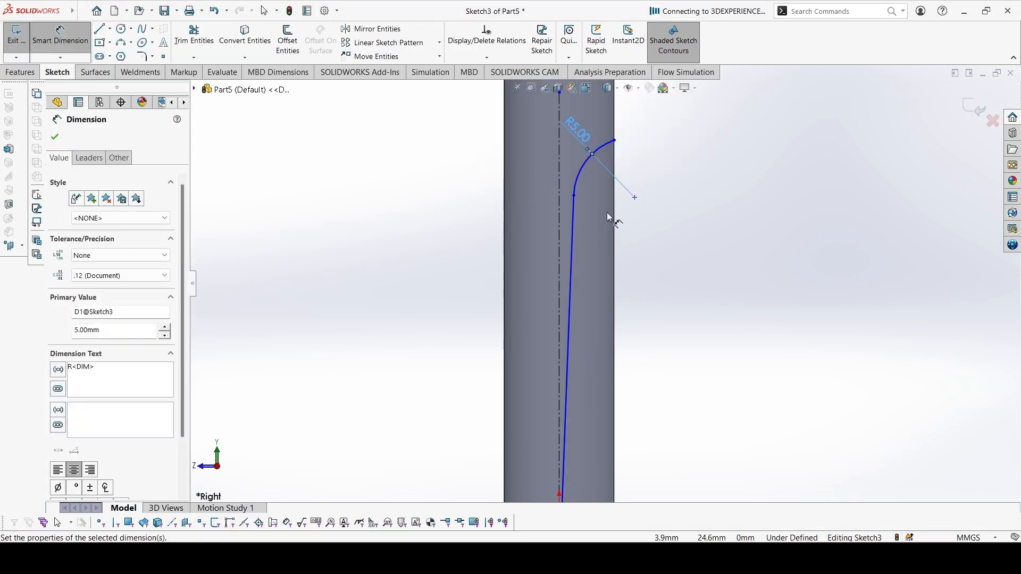
# Dimension the vertical distance from the slanted line's lower end to the arc's upper end as 25 mm.
pyautogui.click(615, 142)
pyautogui.scroll(5, 596, 346)
pyautogui.scroll(-6, 591, 367)
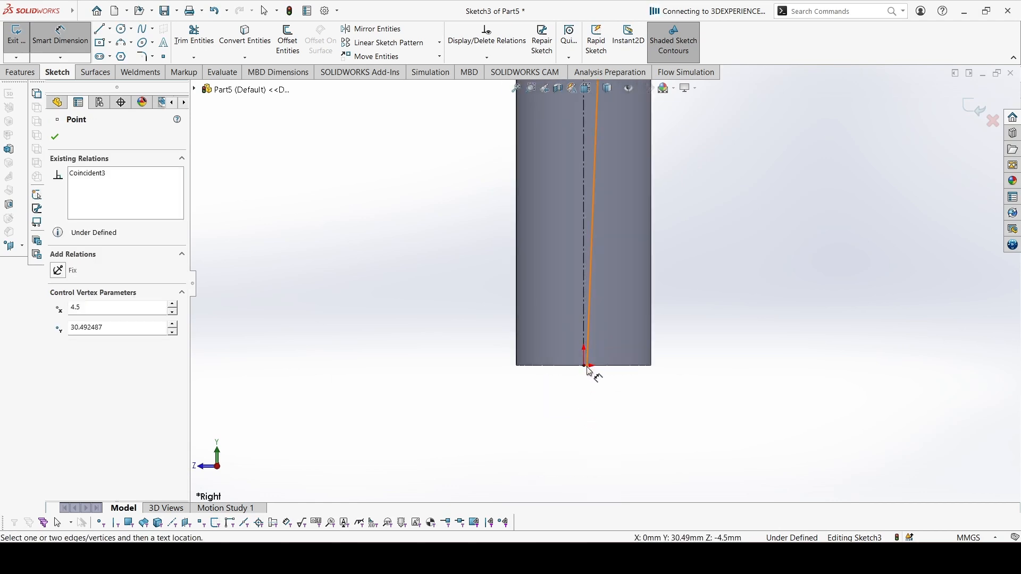
pyautogui.click(586, 366)
pyautogui.click(718, 314)
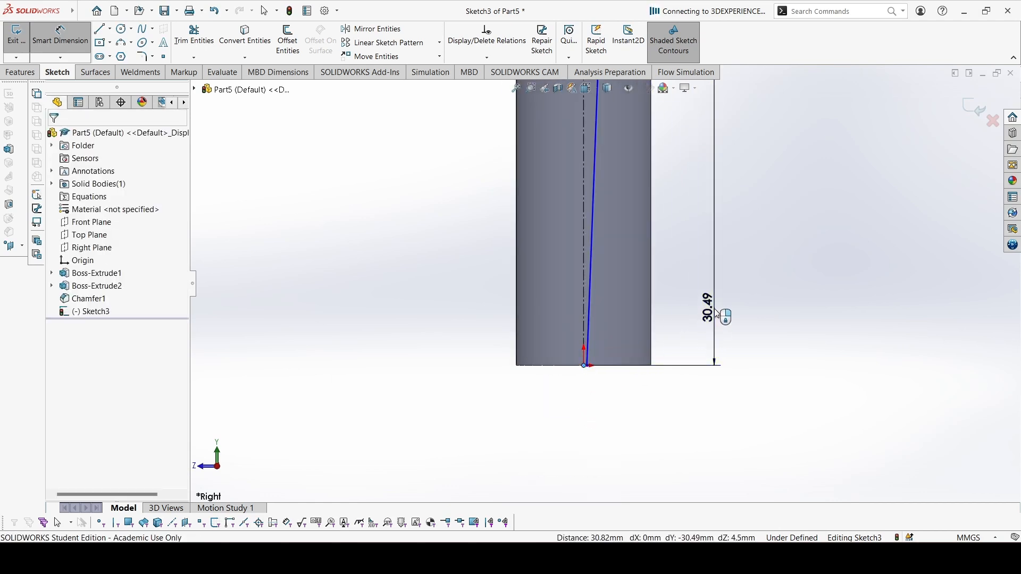
pyautogui.press('Return')
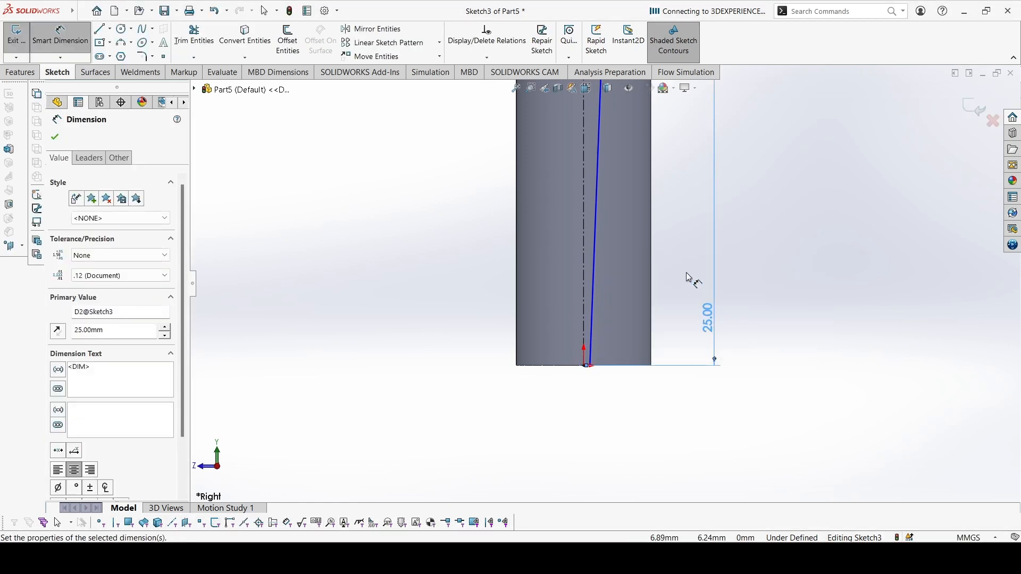
pyautogui.scroll(4, 686, 273)
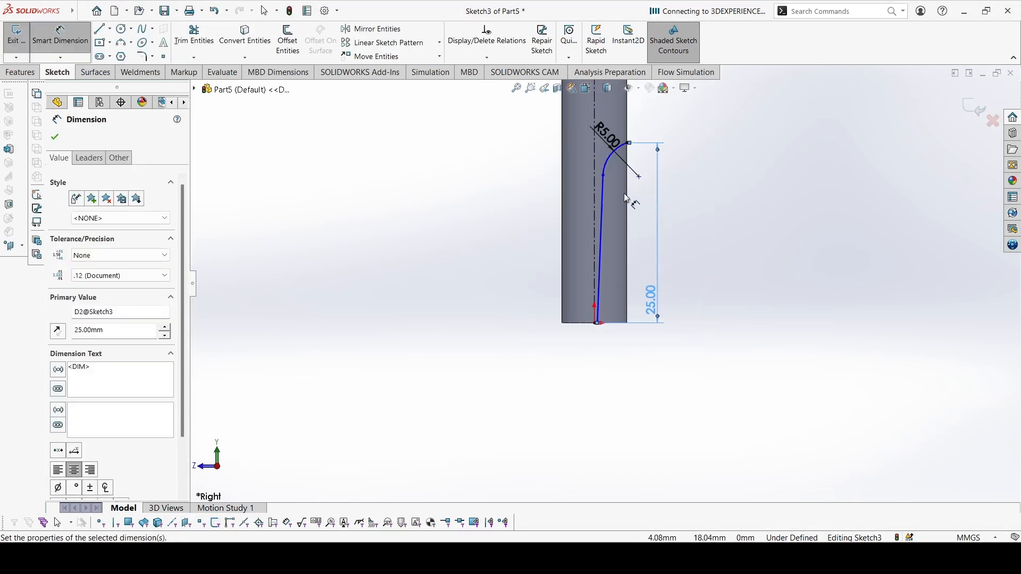
pyautogui.scroll(-1, 605, 152)
pyautogui.click(601, 229)
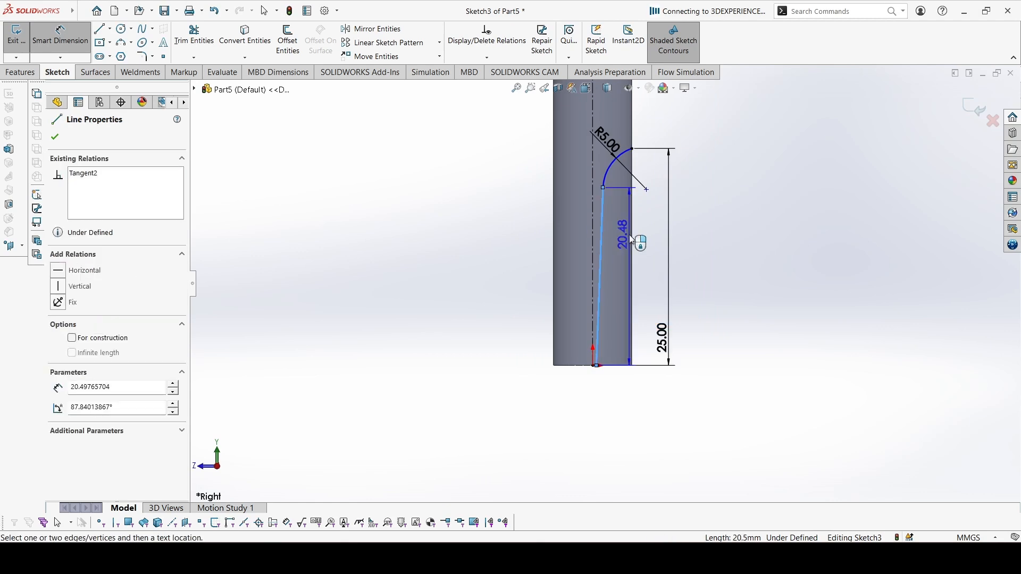
pyautogui.click(622, 245)
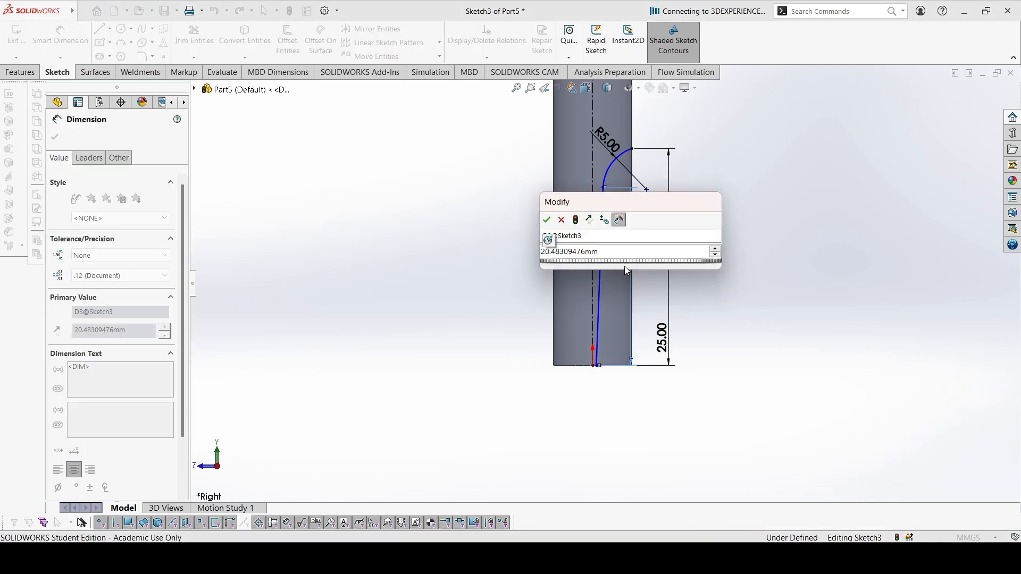
pyautogui.press('Return')
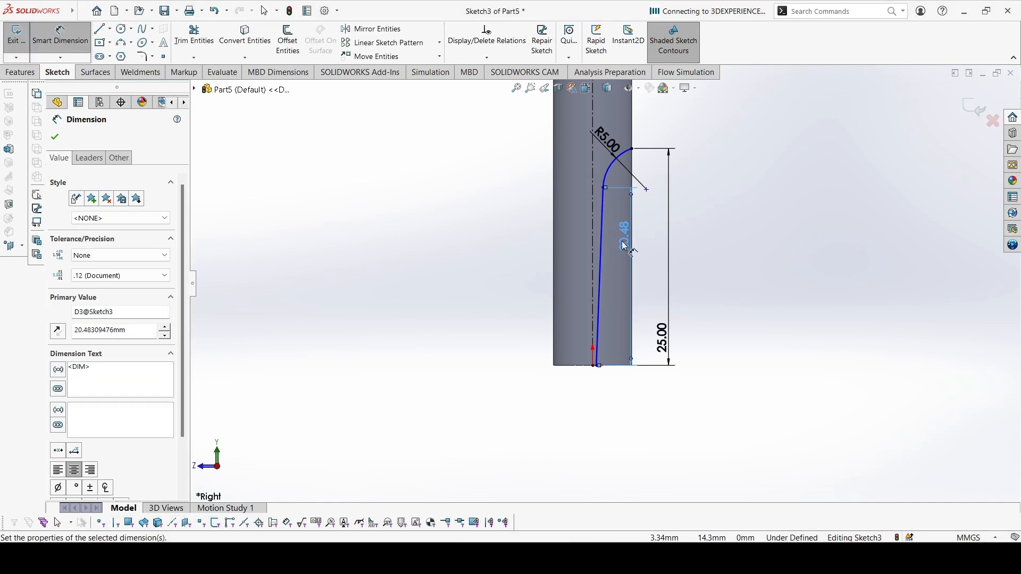
pyautogui.press('Delete')
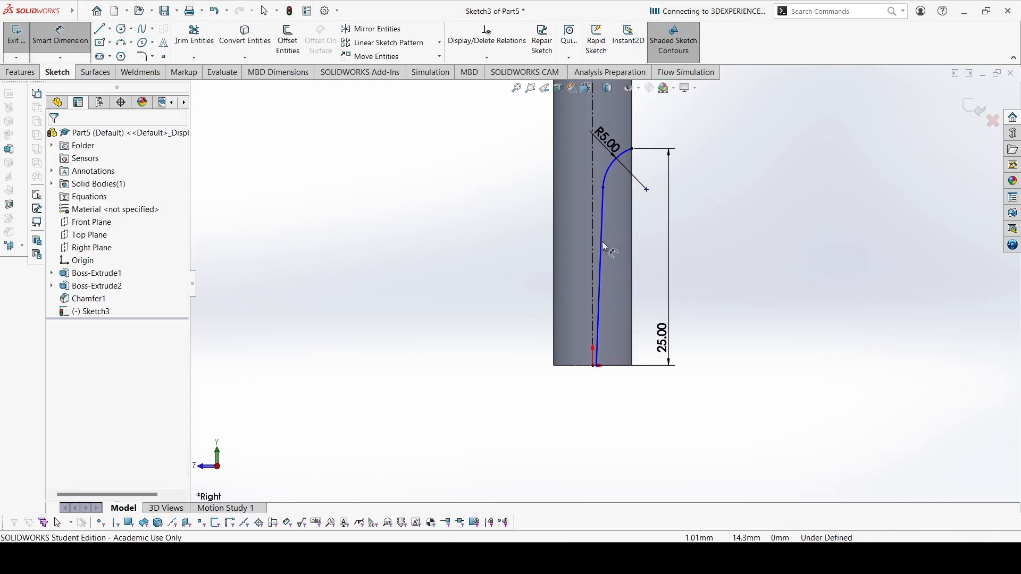
# Dimension the angle between the slanted line and the centerline as 4 degrees.
pyautogui.click(605, 248)
pyautogui.scroll(-2, 629, 259)
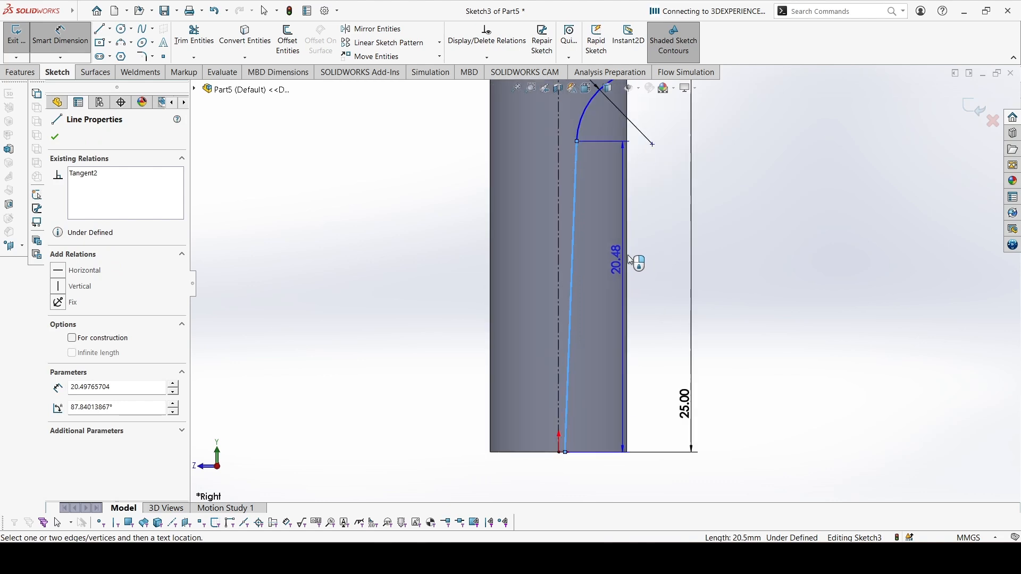
pyautogui.click(559, 225)
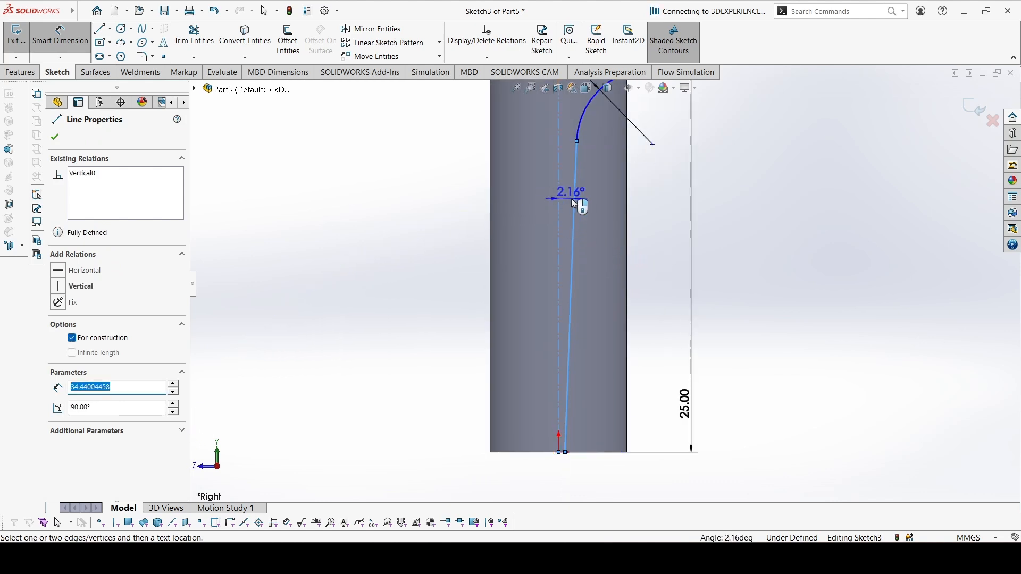
pyautogui.click(573, 203)
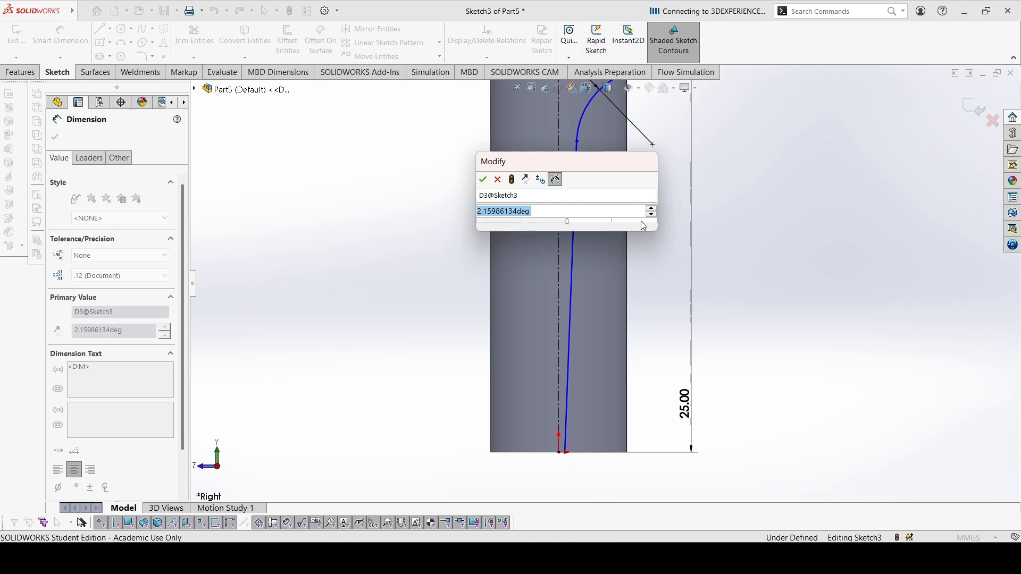
pyautogui.write('4')
pyautogui.press('Return')
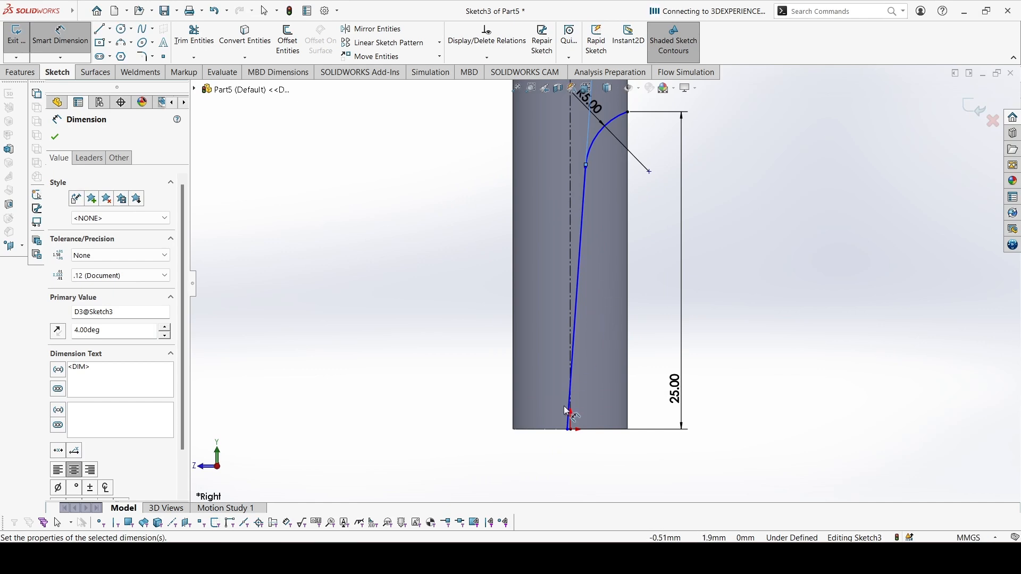
pyautogui.press('Escape')
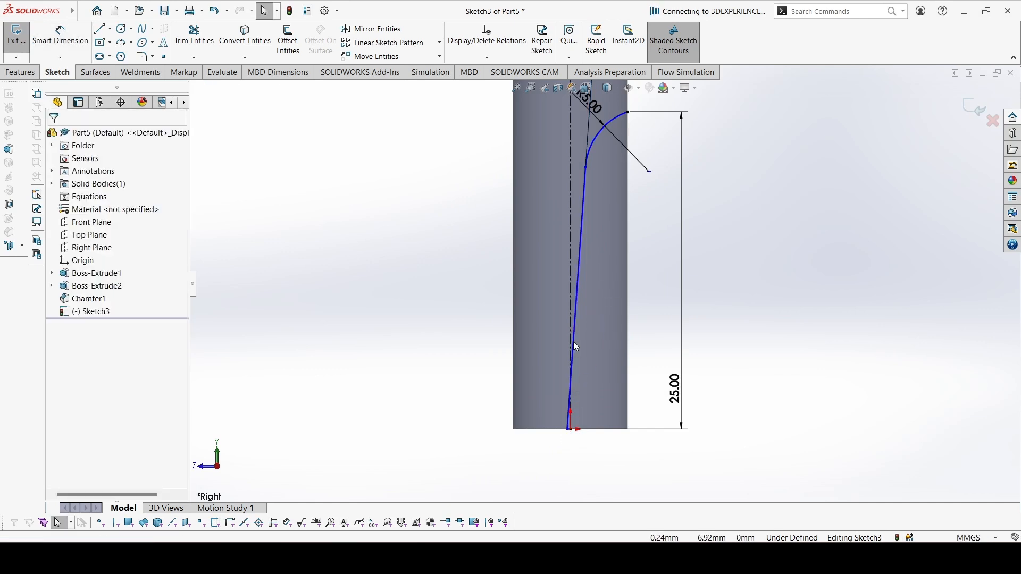
# Move the slanted line clear of the centerline and dimension its lower end as a 1.5 mm diameter about the centerline.
pyautogui.moveTo(573, 341); pyautogui.dragTo(587, 344)
pyautogui.scroll(-1, 583, 439)
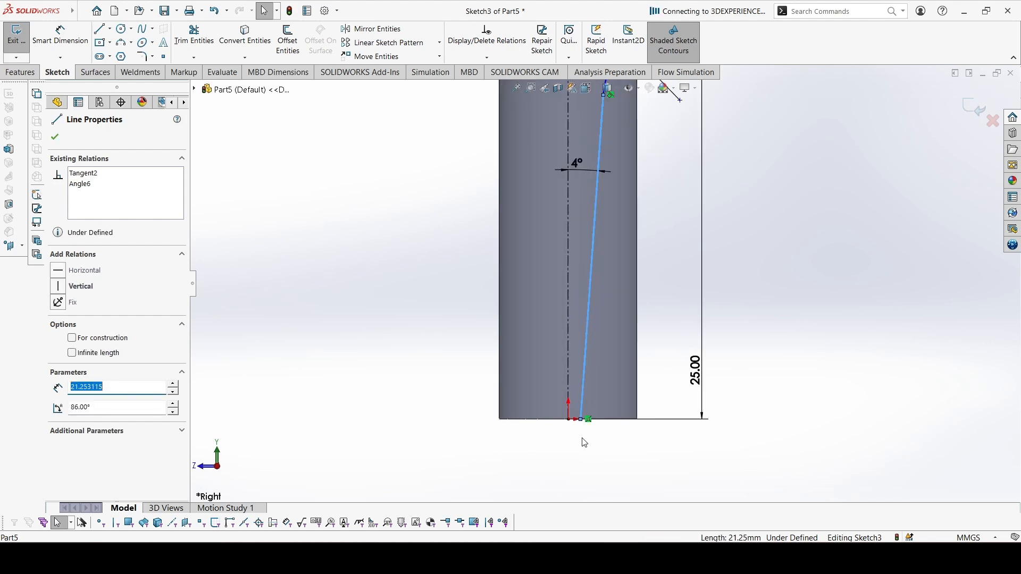
pyautogui.moveTo(583, 452); pyautogui.dragTo(591, 403, button='right')
pyautogui.press('Escape')
pyautogui.click(582, 419)
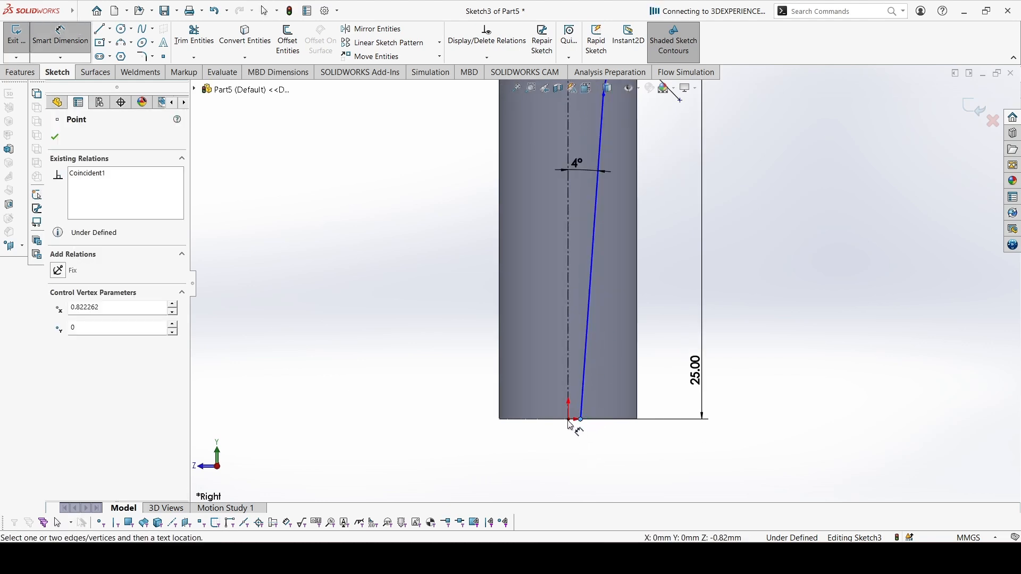
pyautogui.click(568, 397)
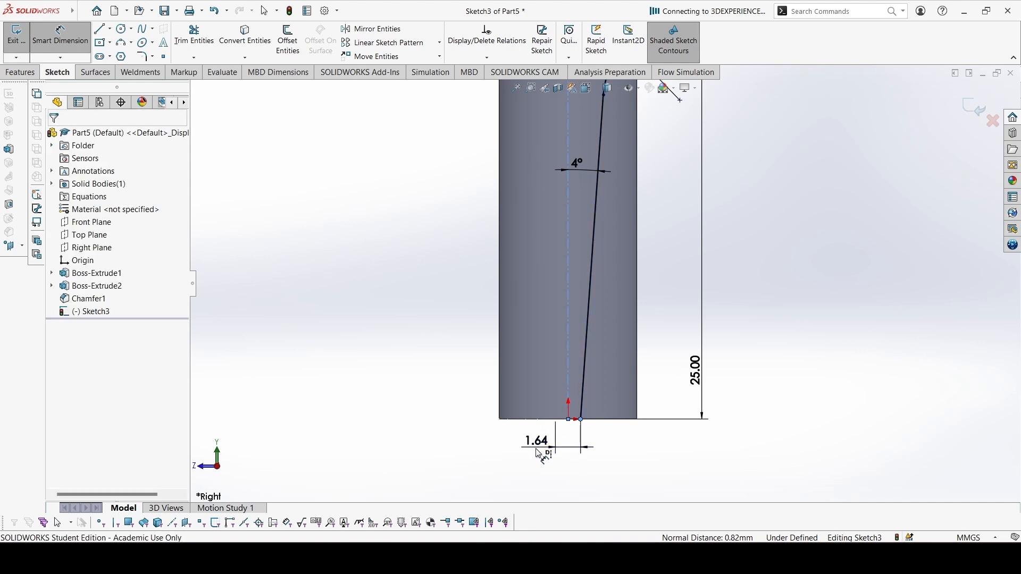
pyautogui.click(535, 449)
pyautogui.write('1.5')
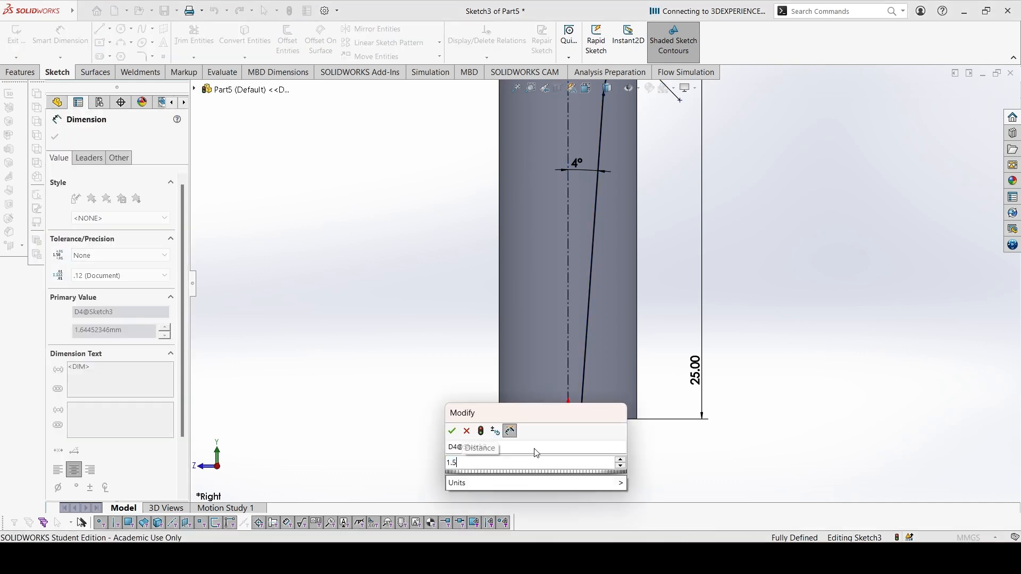
pyautogui.press('Return')
pyautogui.scroll(3, 623, 250)
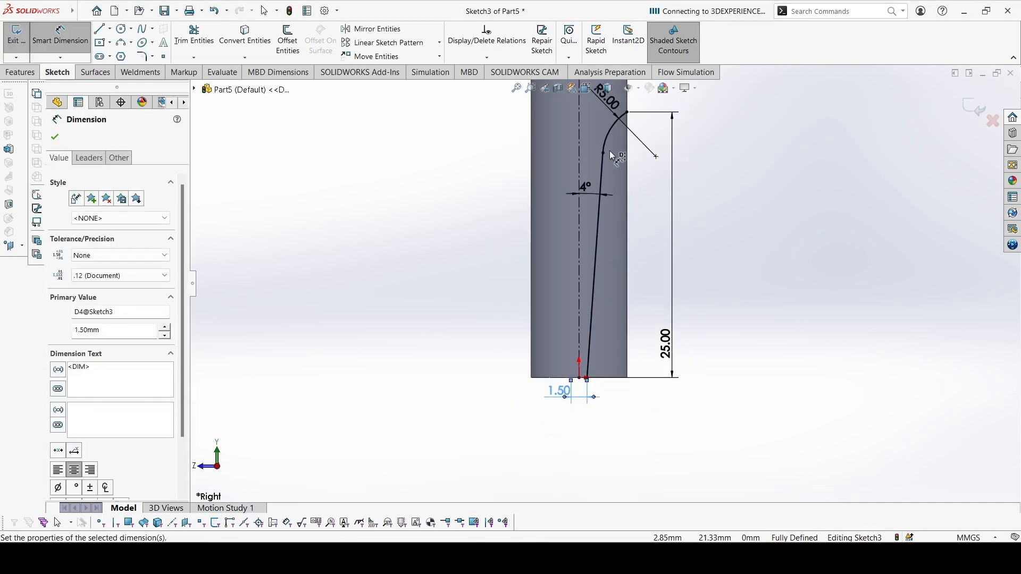
pyautogui.press('Escape')
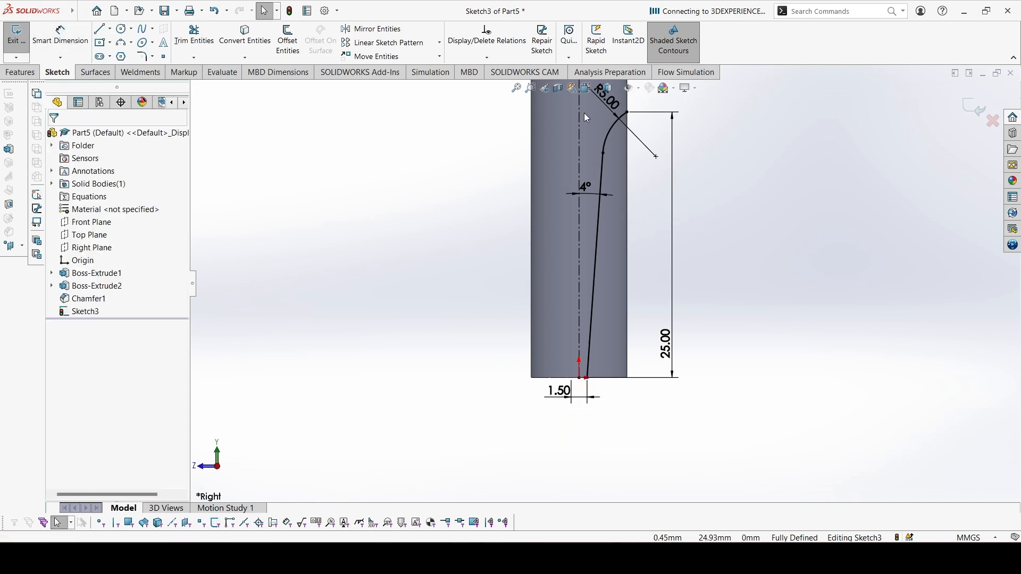
# Select the tip profile and mirror its 5 mm arc across the slanted line.
pyautogui.moveTo(560, 111)
pyautogui.mouseDown()
pyautogui.moveTo(702, 394)
pyautogui.moveTo(686, 407)
pyautogui.moveTo(671, 388)
pyautogui.mouseUp()
pyautogui.press('Escape')
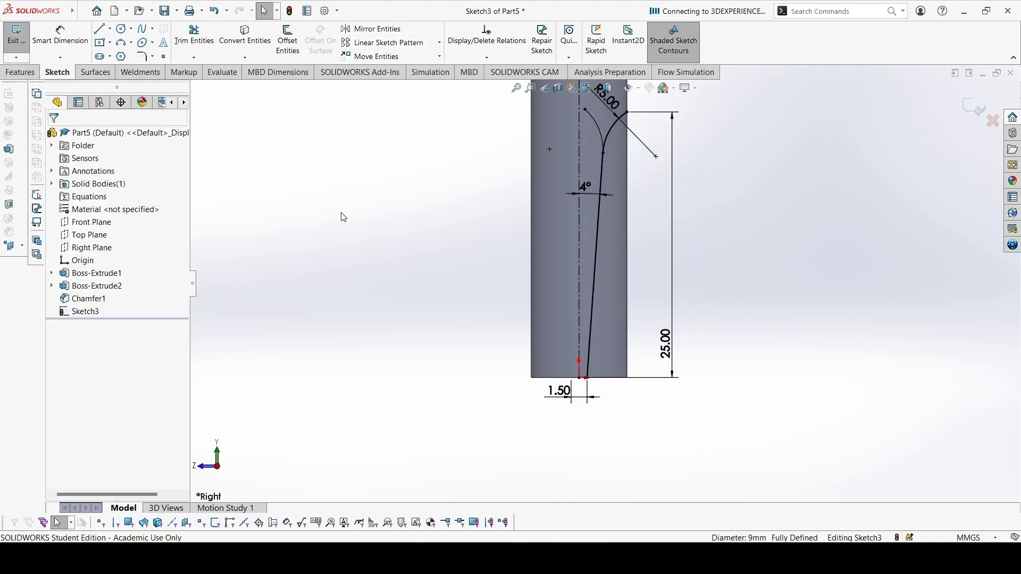
# Undo the misplaced arc mirror and mirror the slanted line and its 5 mm arc across the vertical centerline.
pyautogui.doubleClick(611, 184)
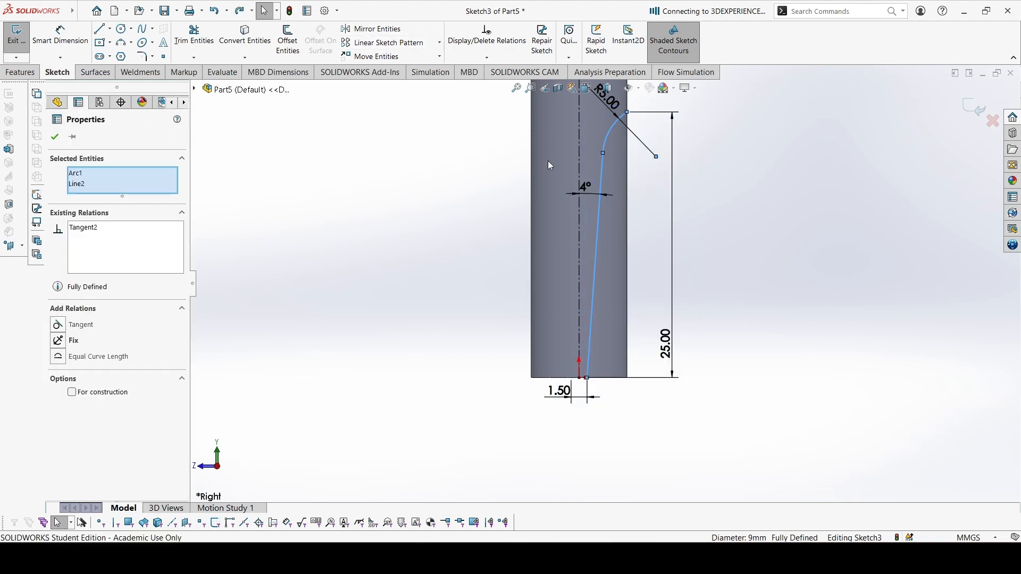
pyautogui.keyDown('ctrl'); pyautogui.click(579, 145); pyautogui.keyUp('ctrl')
pyautogui.click(405, 33)
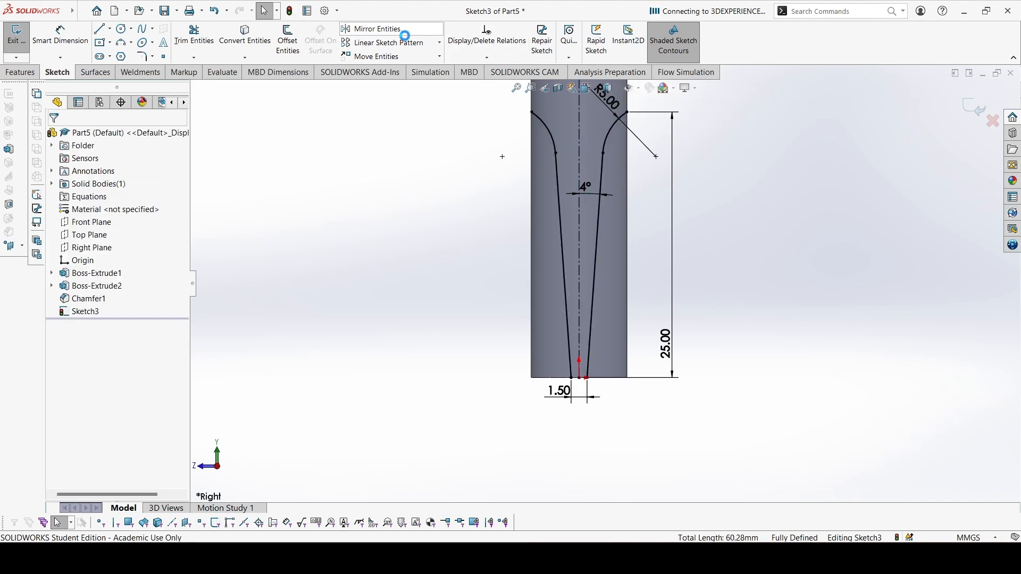
# Close both side profiles with lines along the rod's outer edges and bottom edge, leaving the tip's end open, and exit the sketch.
pyautogui.click(99, 32)
pyautogui.click(532, 112)
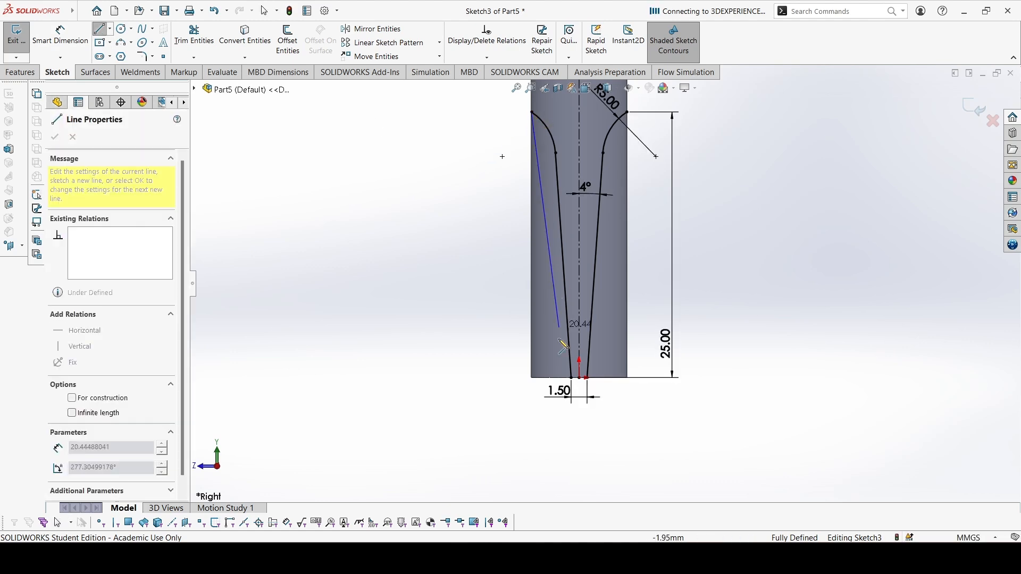
pyautogui.click(532, 378)
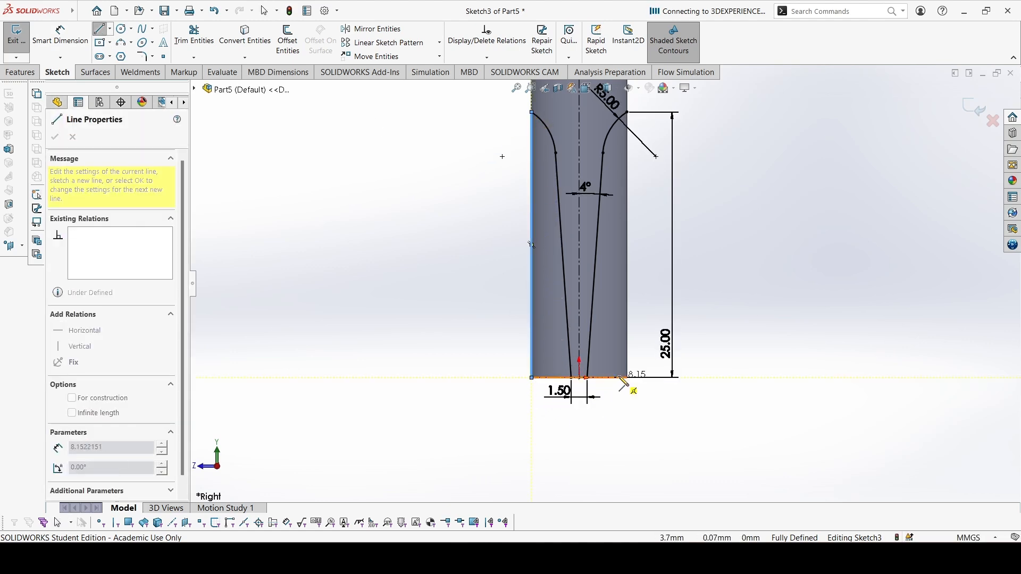
pyautogui.click(571, 378)
pyautogui.click(587, 378)
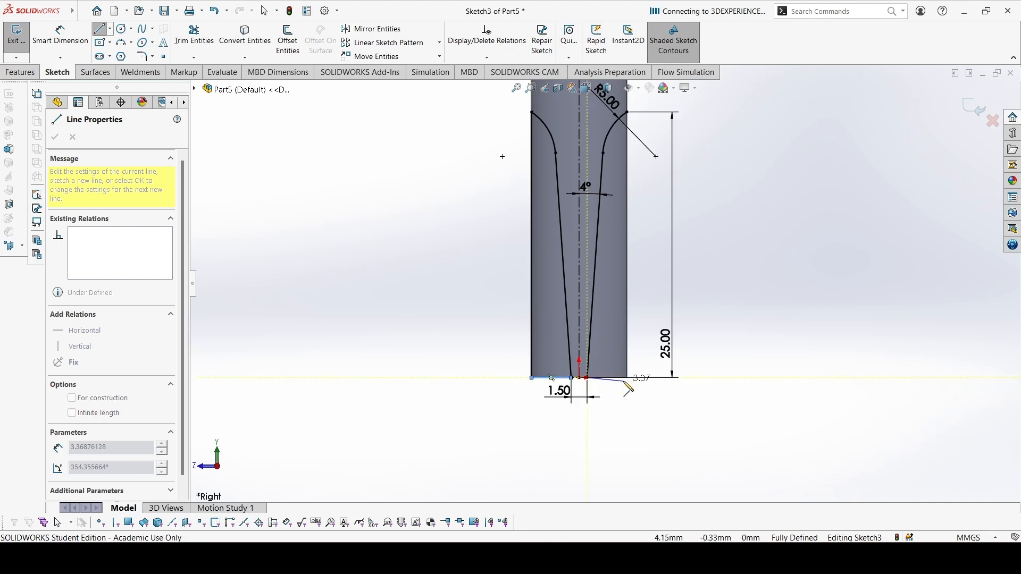
pyautogui.click(627, 377)
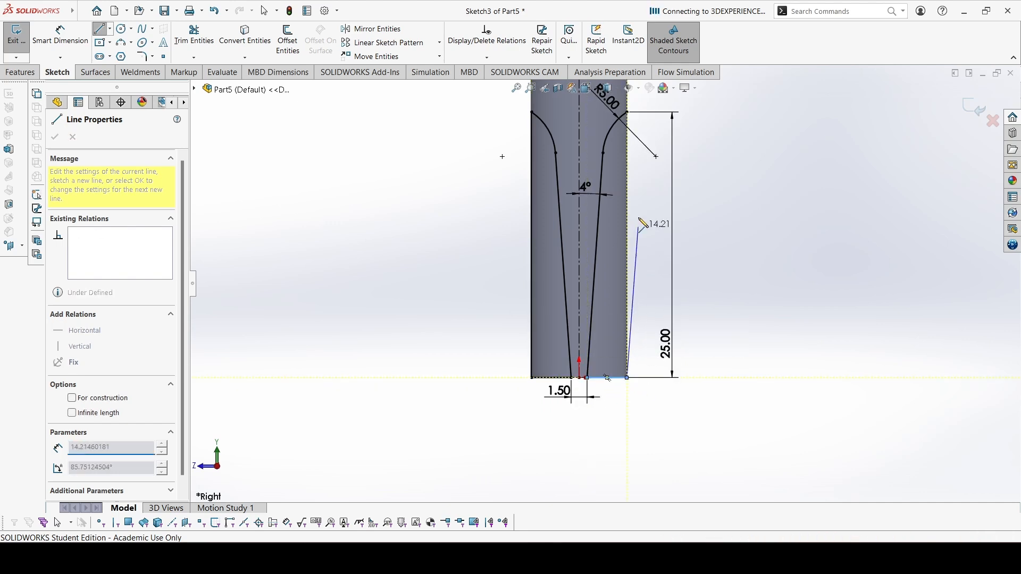
pyautogui.click(628, 112)
pyautogui.click(976, 108)
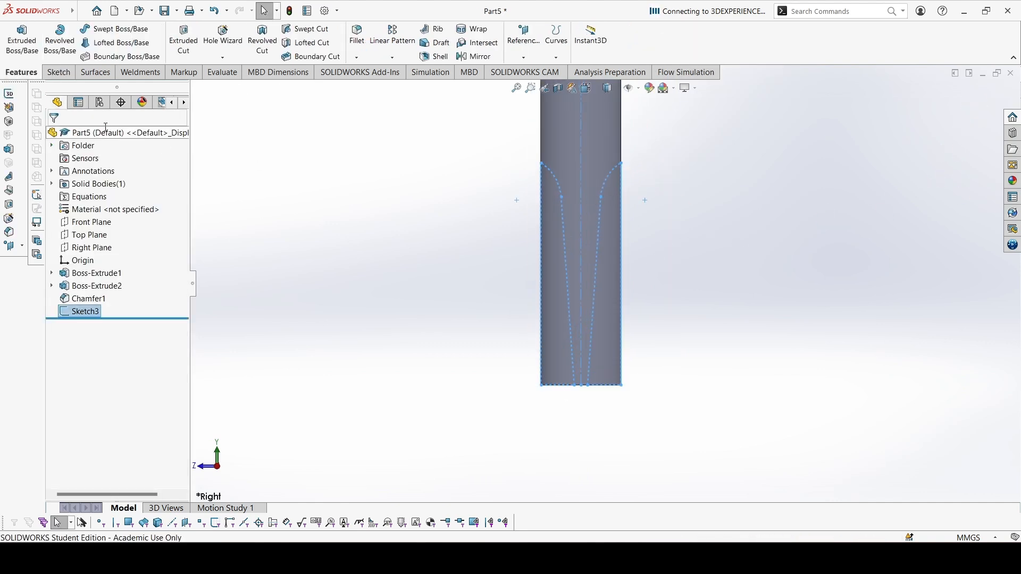
# Cut-extrude the two closed side profiles with the Through All - Both end condition to form the tapered tip.
pyautogui.click(181, 43)
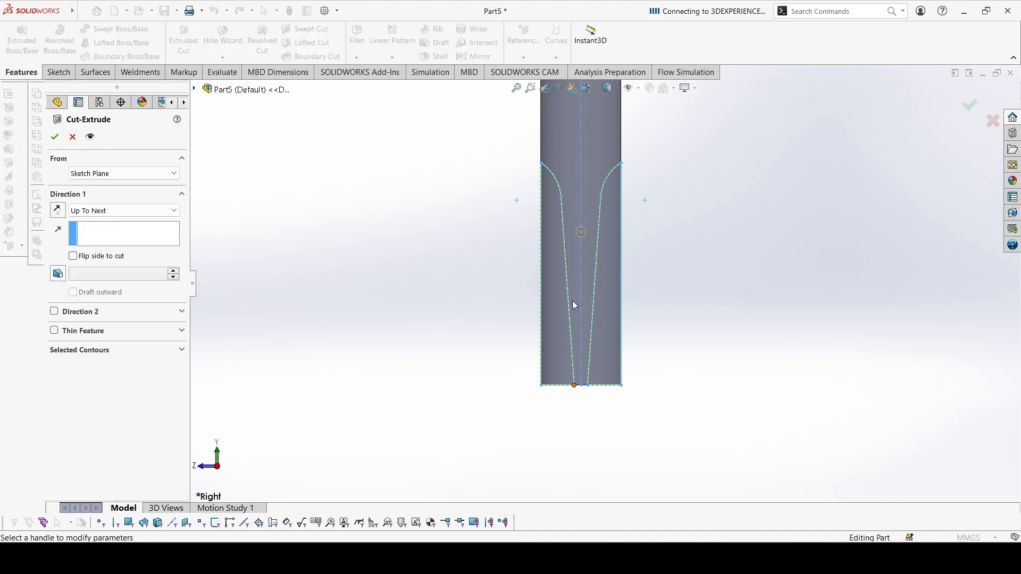
pyautogui.moveTo(624, 301); pyautogui.dragTo(565, 415, button='middle')
pyautogui.click(120, 211)
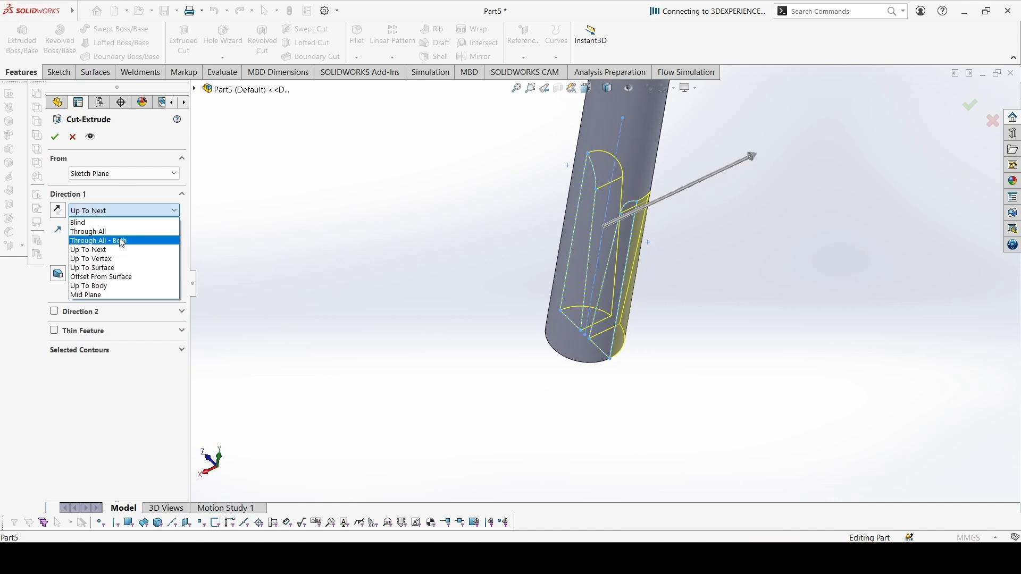
pyautogui.click(121, 241)
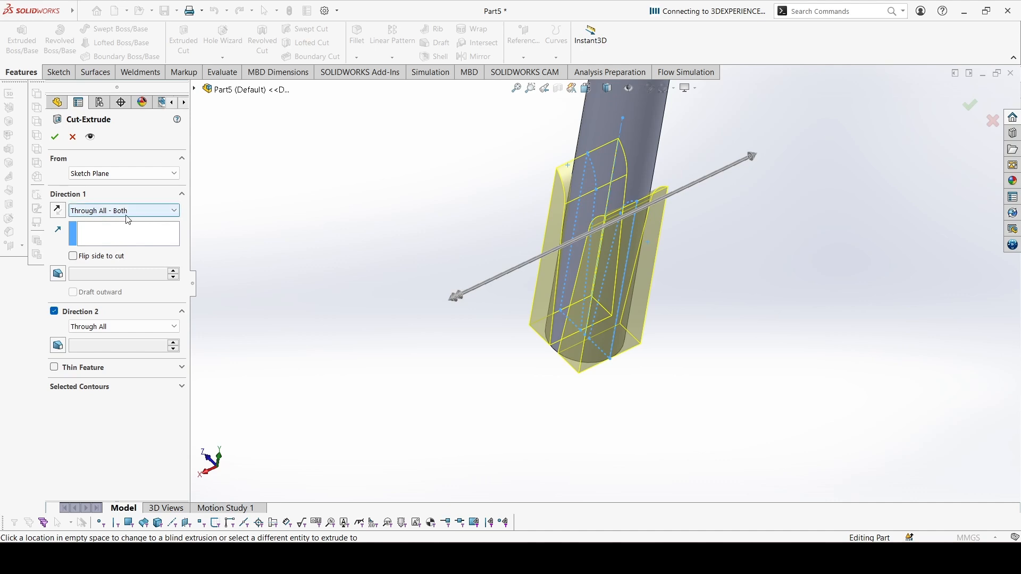
pyautogui.scroll(2, 550, 244)
pyautogui.click(55, 136)
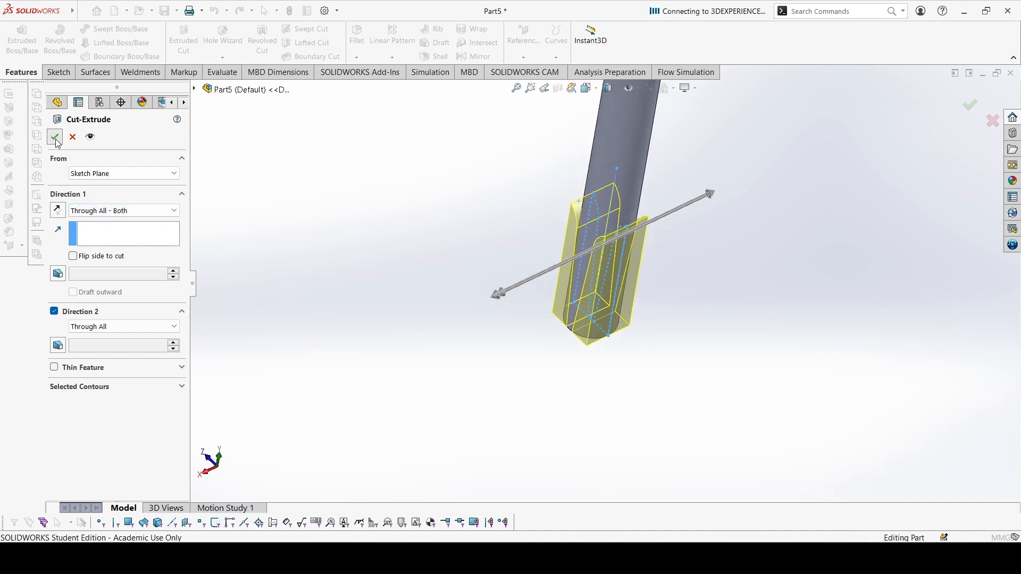
pyautogui.moveTo(585, 281); pyautogui.dragTo(647, 299, button='middle')
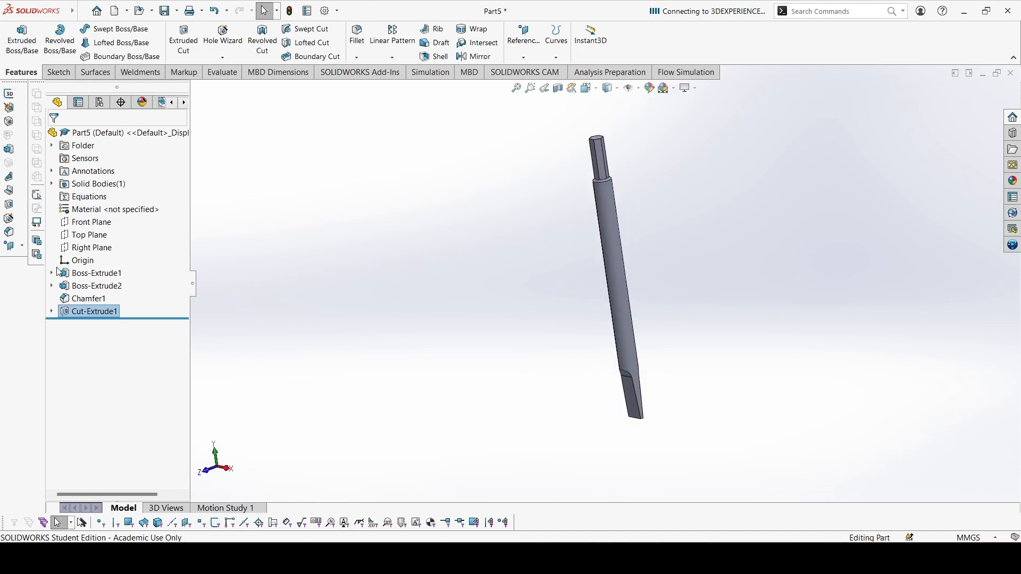
# Assign Cast Alloy Steel from the SOLIDWORKS steel materials to the part.
pyautogui.rightClick(114, 209)
pyautogui.click(435, 231)
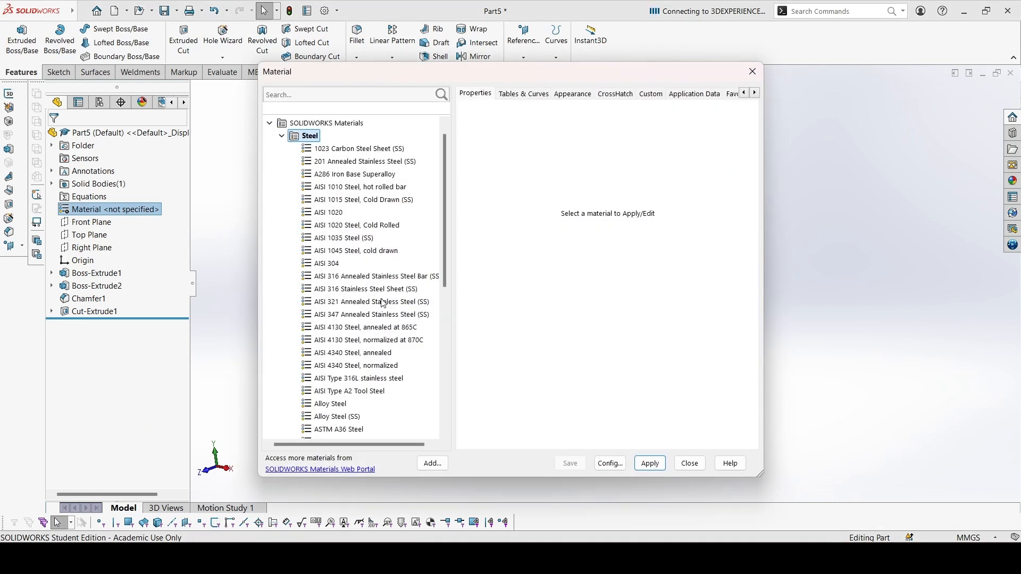
pyautogui.scroll(-2, 383, 303)
pyautogui.click(335, 341)
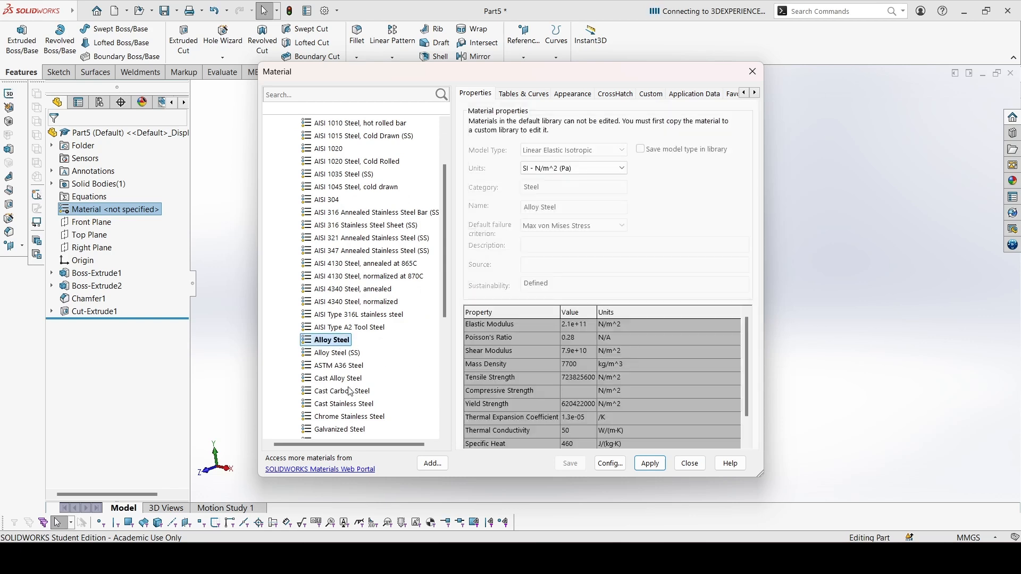
pyautogui.scroll(-2, 350, 392)
pyautogui.click(340, 316)
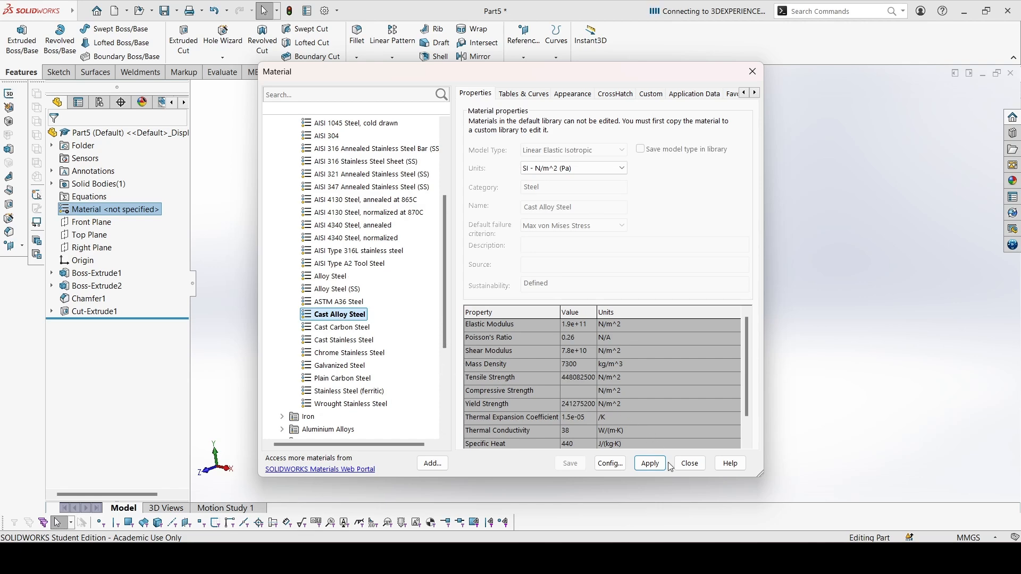
pyautogui.click(650, 463)
pyautogui.click(690, 464)
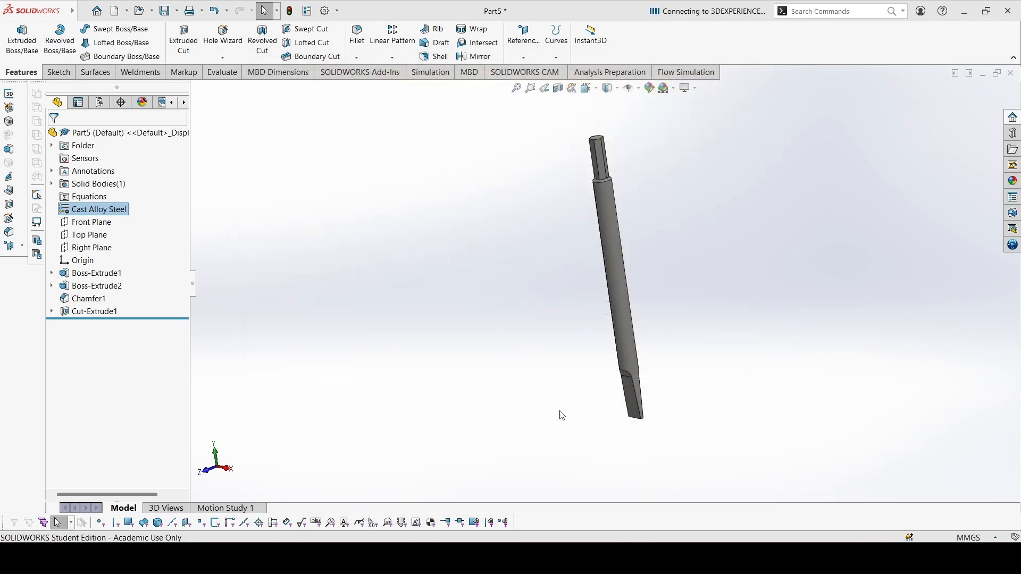
# Evaluate the part's mass properties and compare the mass with the Section E Problem 1 solution in the CSWA practice package PDF.
pyautogui.click(221, 73)
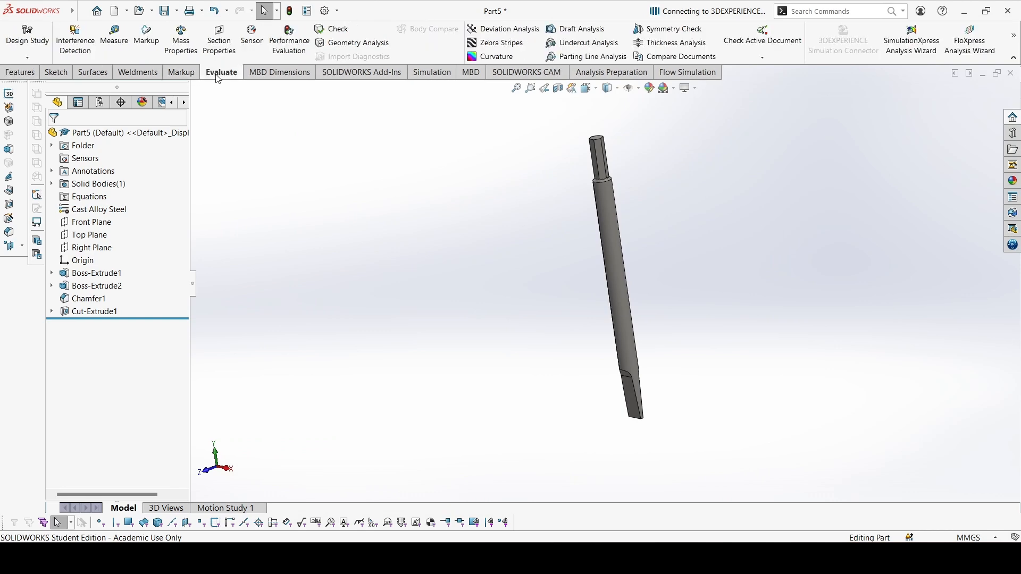
pyautogui.click(181, 40)
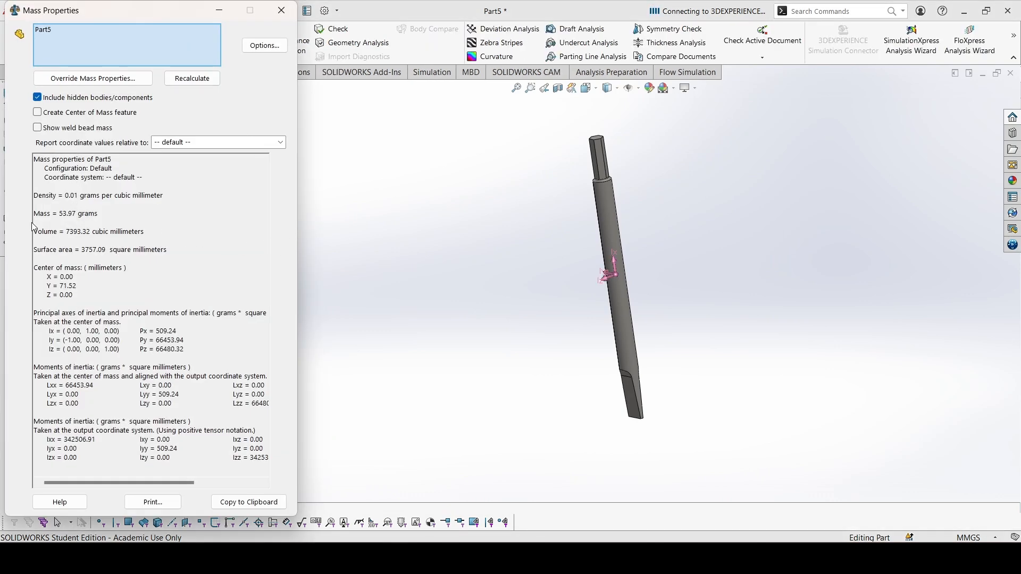
pyautogui.hotkey('alt', 'Tab')
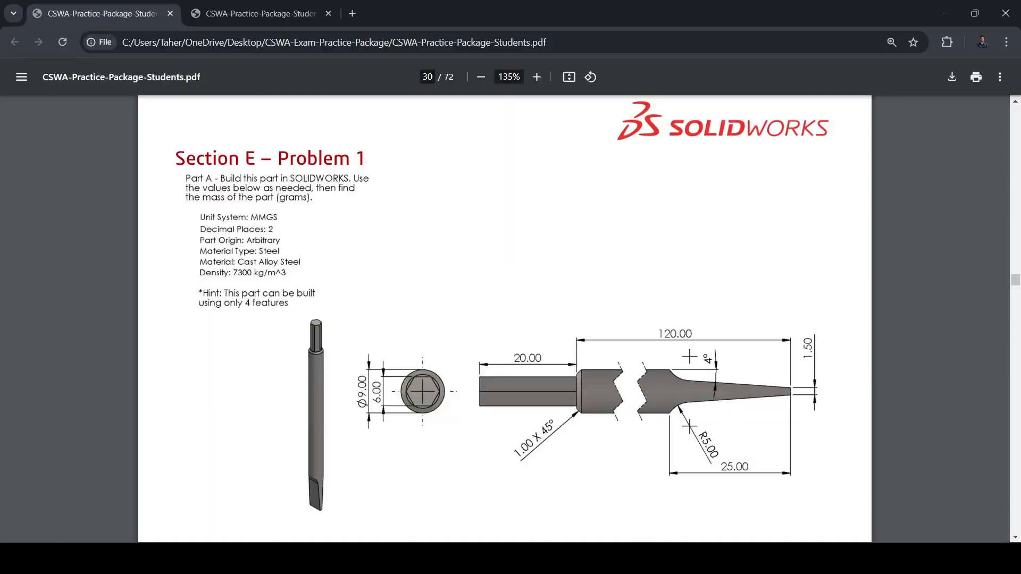
pyautogui.click(266, 18)
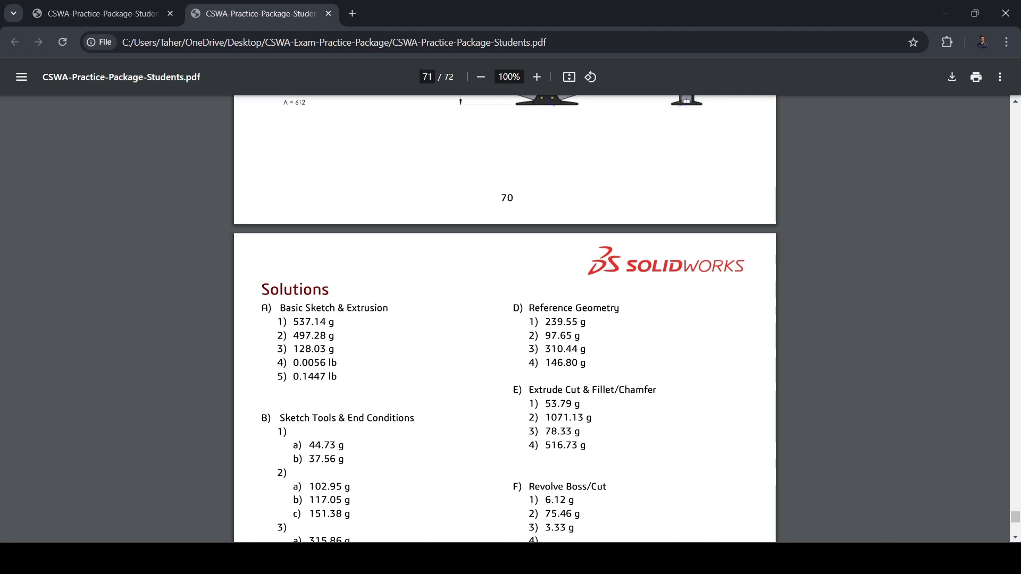
pyautogui.hotkey('alt', 'Tab')
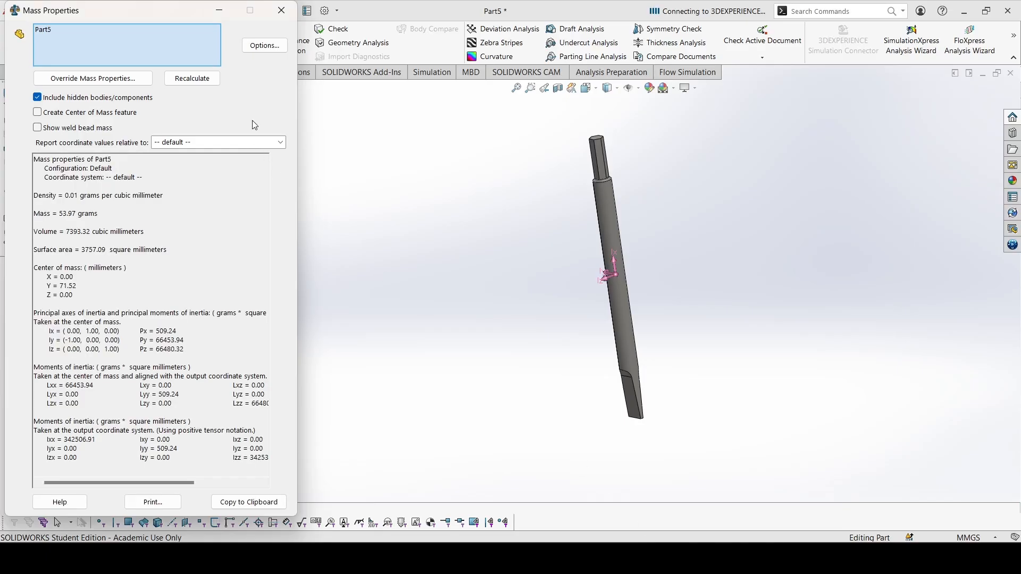
pyautogui.click(282, 10)
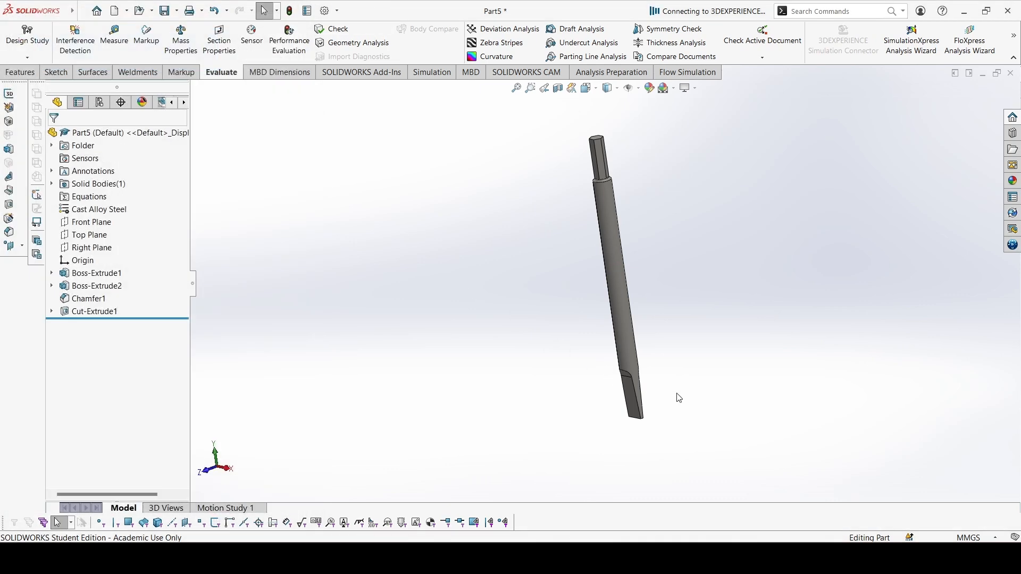